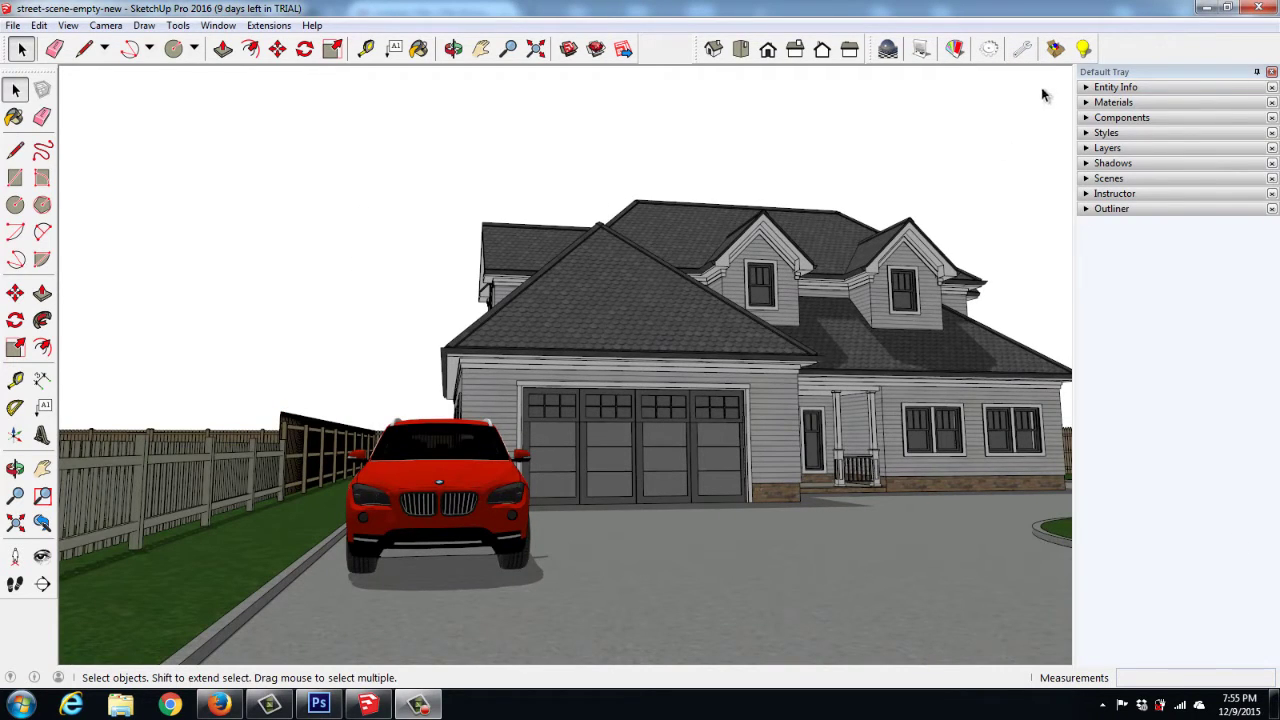
Step: Browse the environment library in SU Podium Browser, examining the cloud domes, 360° backgrounds and 180° backgrounds
left_click(1053, 50)
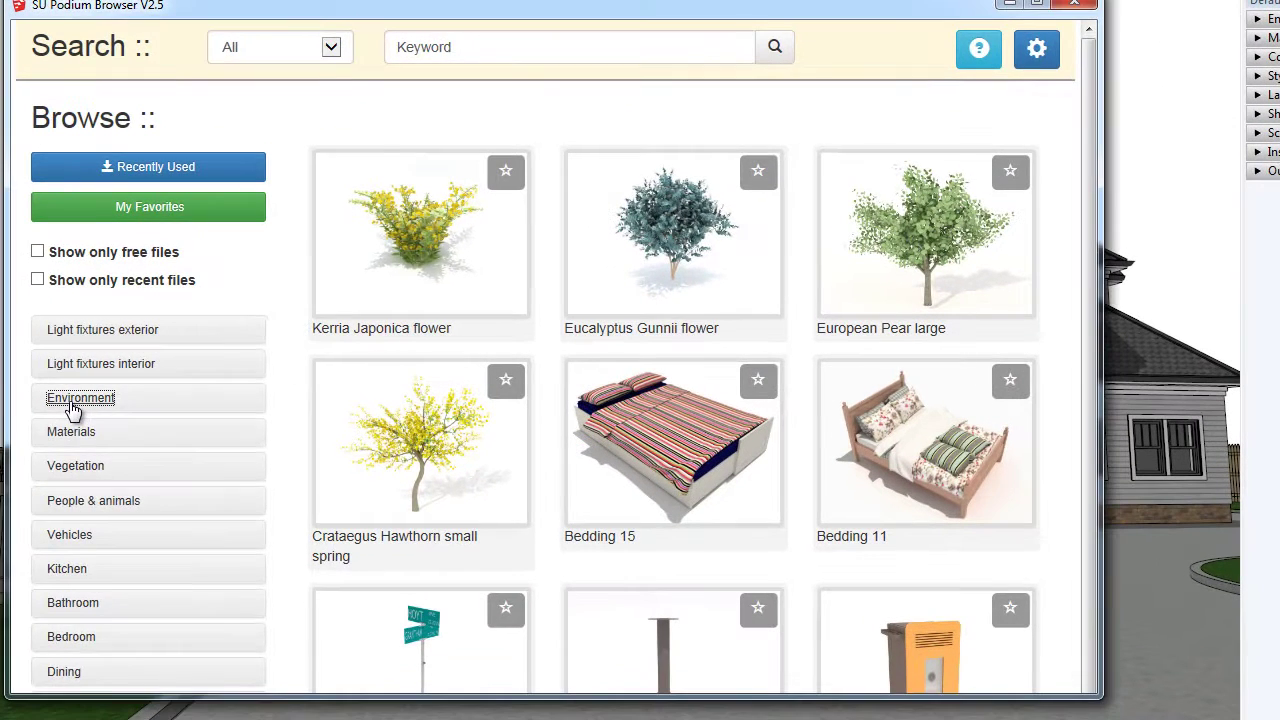
left_click(140, 392)
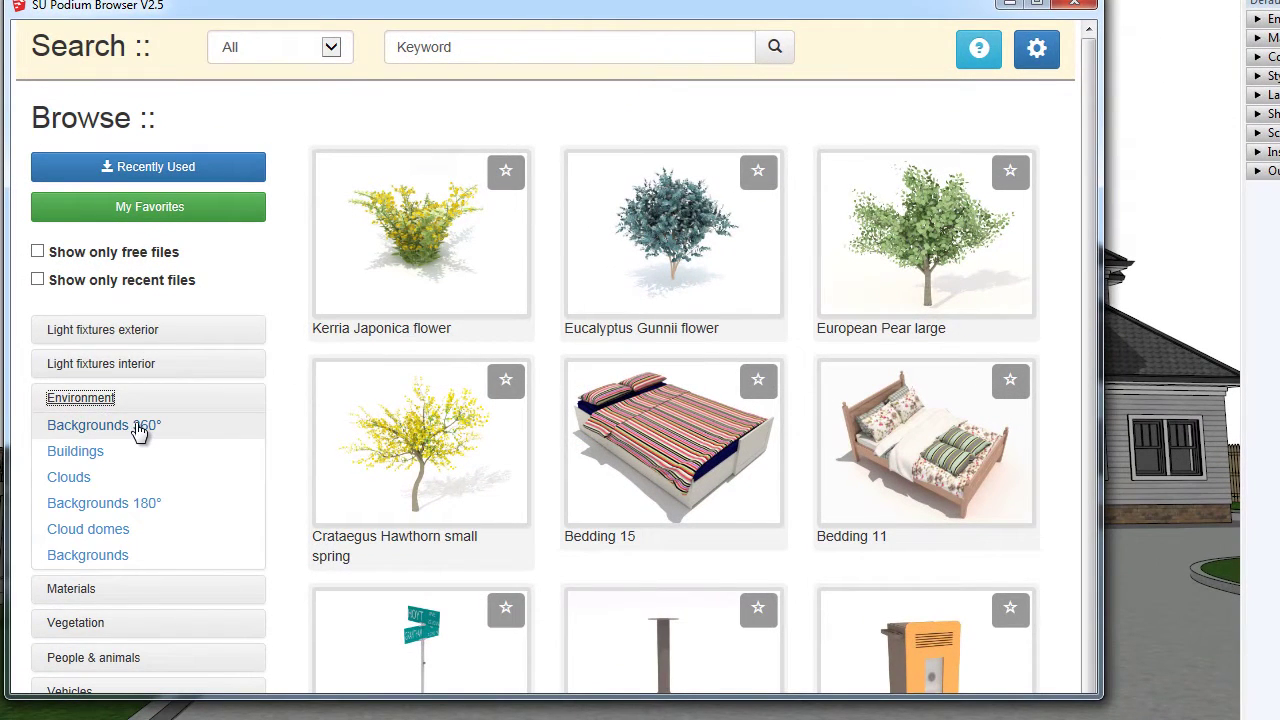
left_click(108, 536)
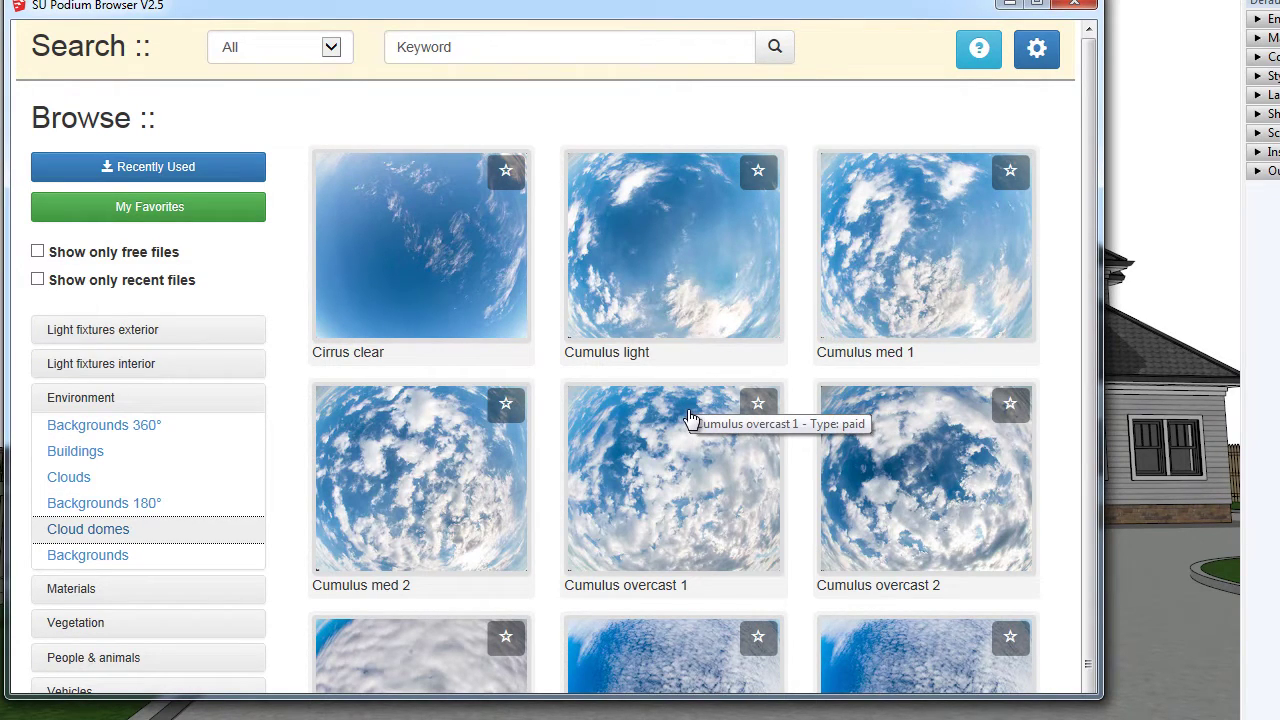
left_click(104, 503)
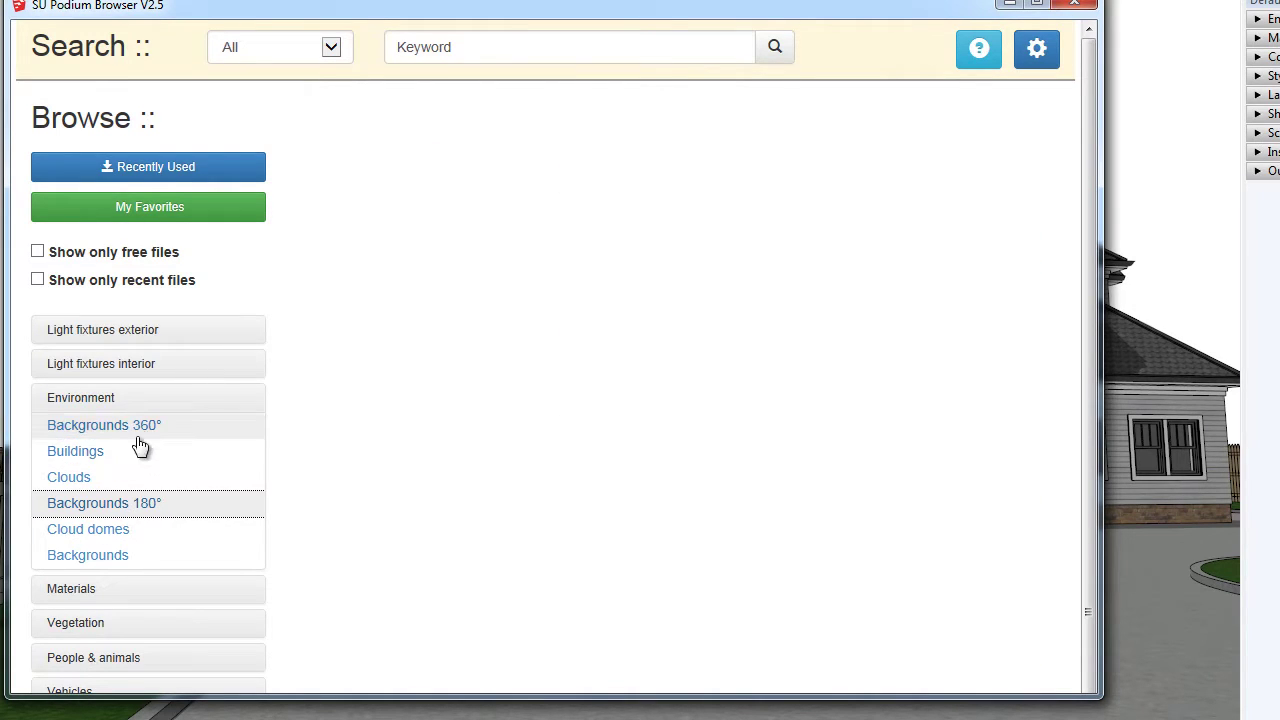
left_click(106, 427)
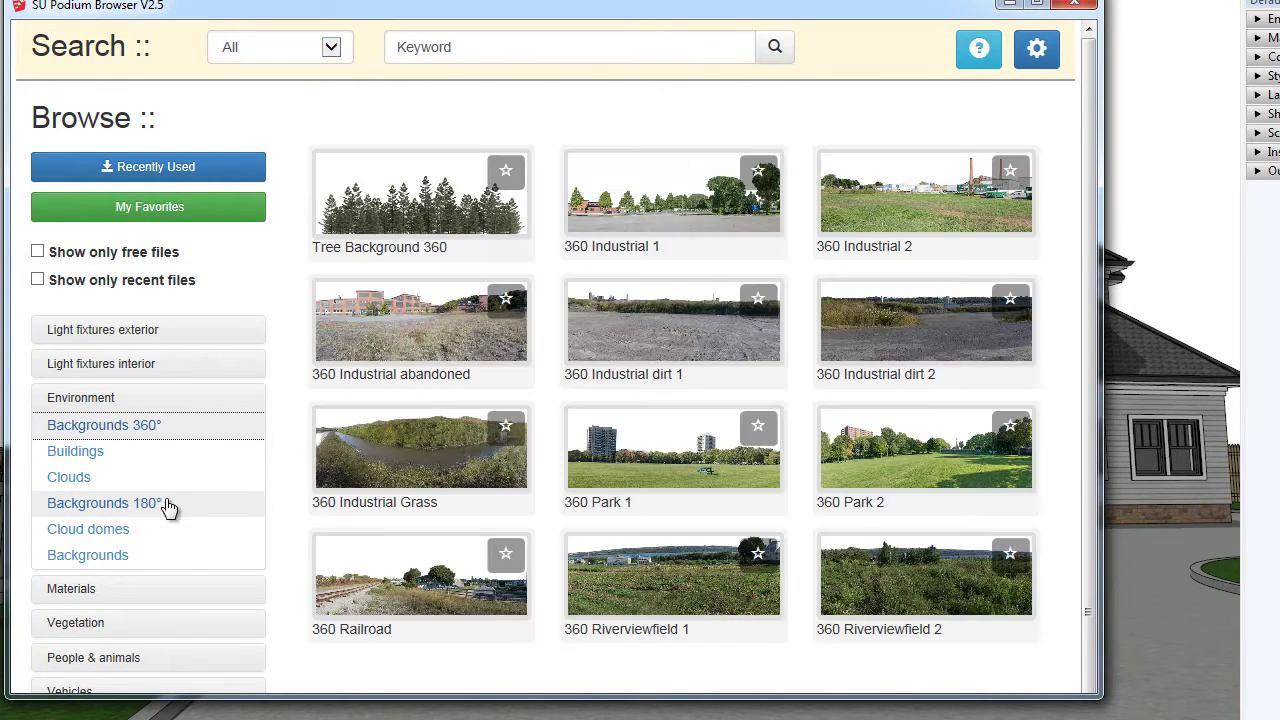
left_click(135, 508)
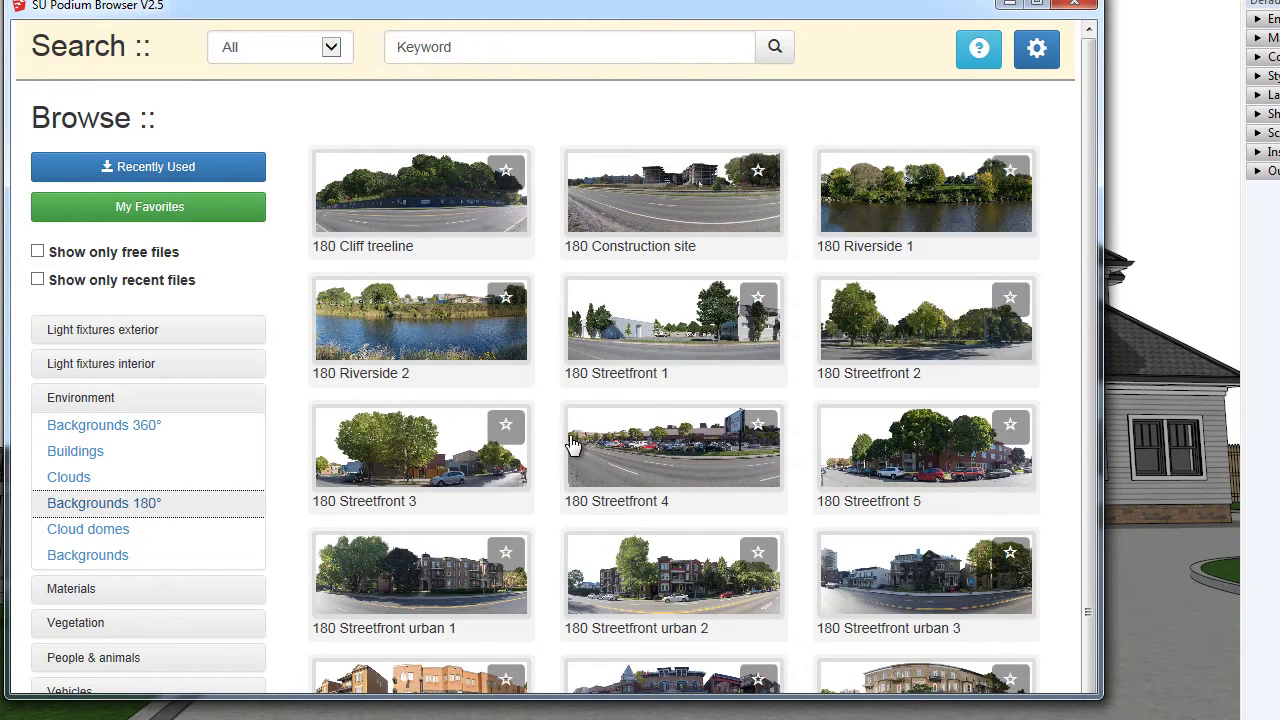
scroll(560, 446, "down", 4)
scroll(570, 440, "up", 2)
scroll(570, 437, "up", 1)
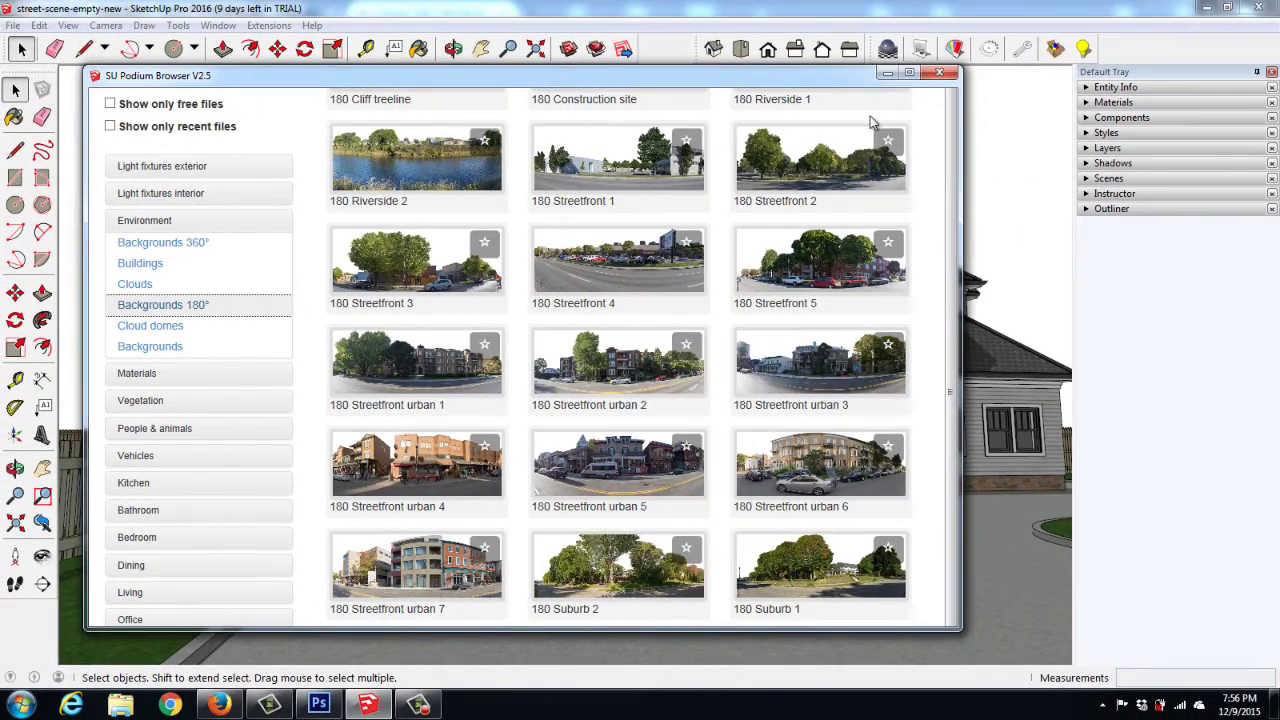
left_click(886, 74)
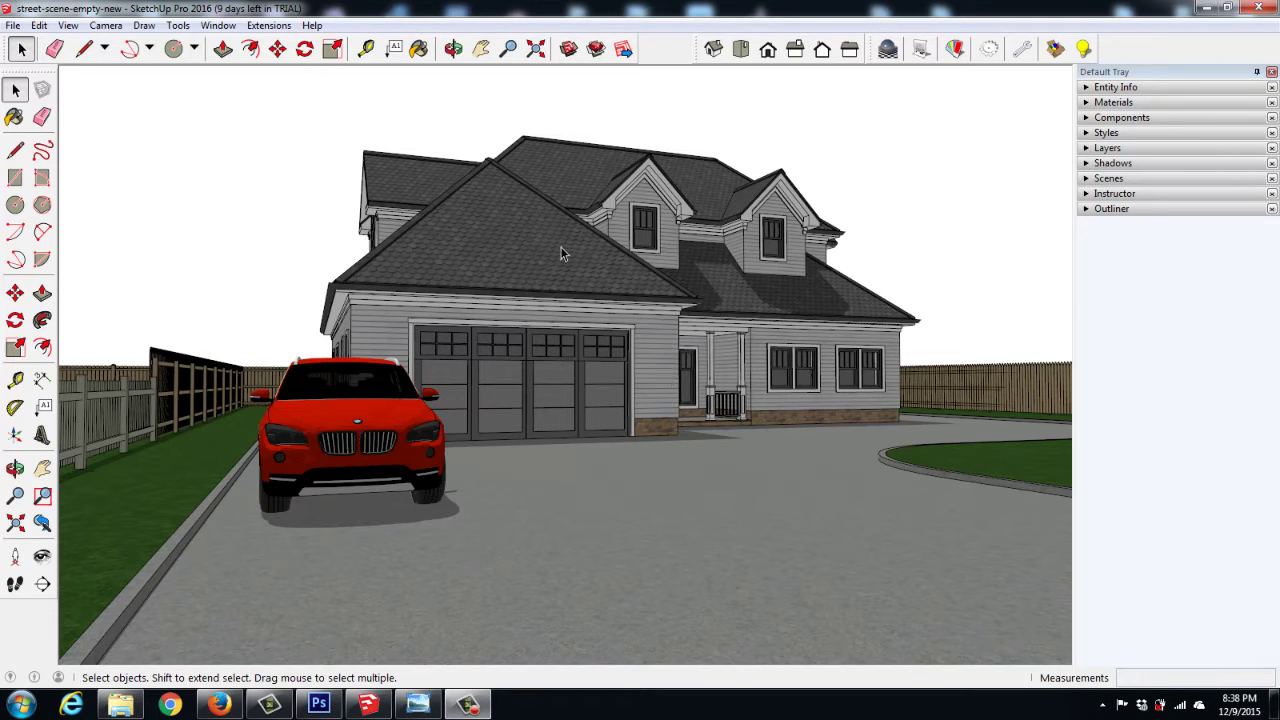
Step: Examine the house and the red car on the driveway from several angles
middle_click_drag(560, 246, 370, 280)
left_click(350, 300)
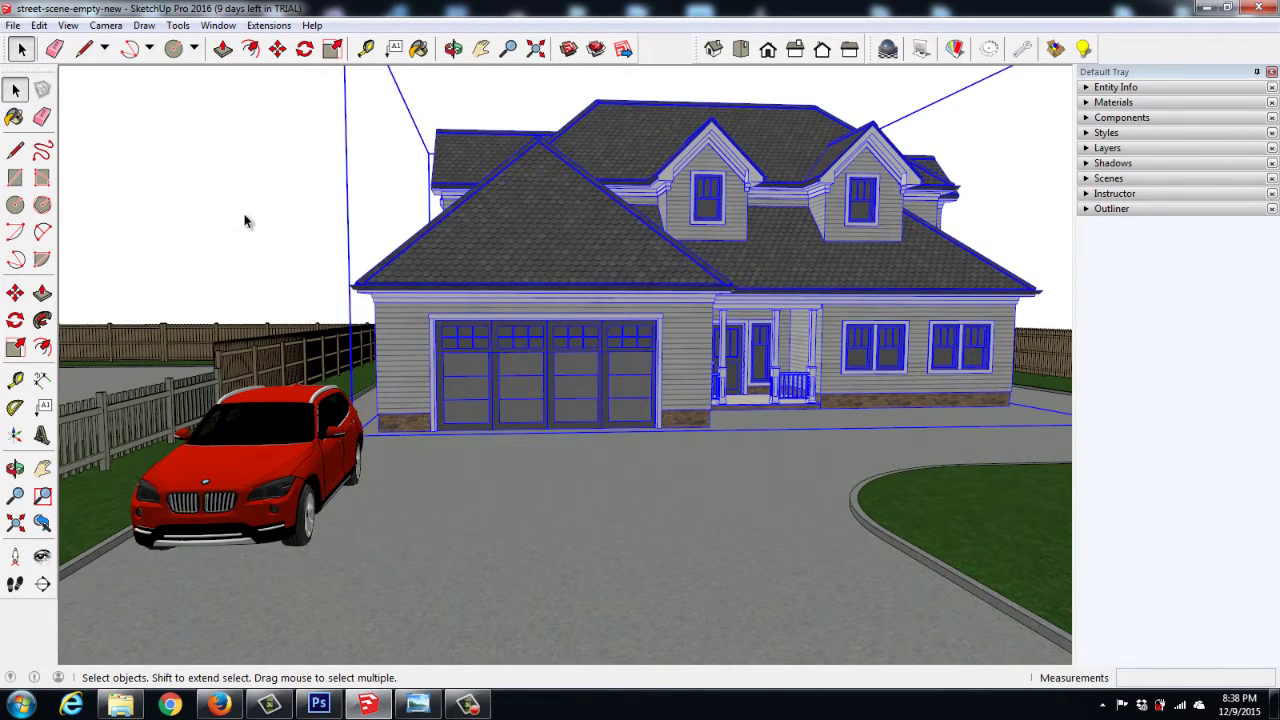
left_click(292, 245)
middle_click_drag(800, 520, 464, 467)
scroll(748, 462, "down", 3)
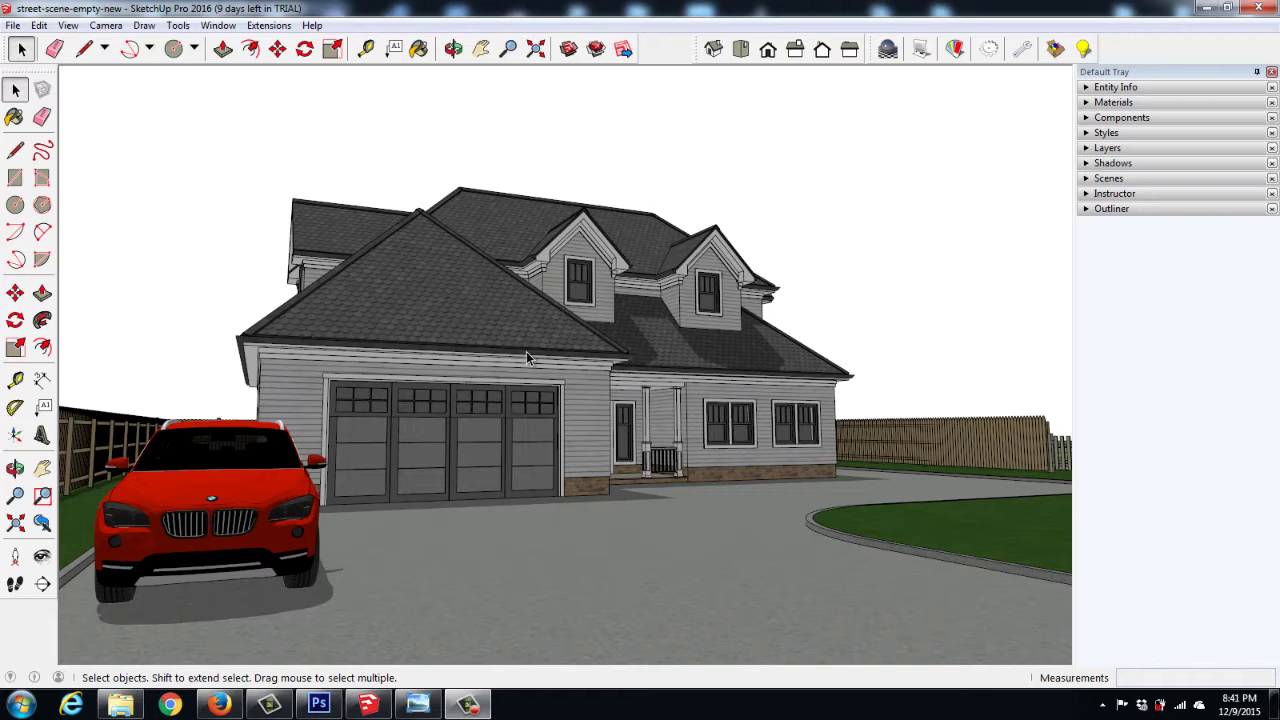
middle_click_drag(527, 358, 700, 360)
left_click(274, 548)
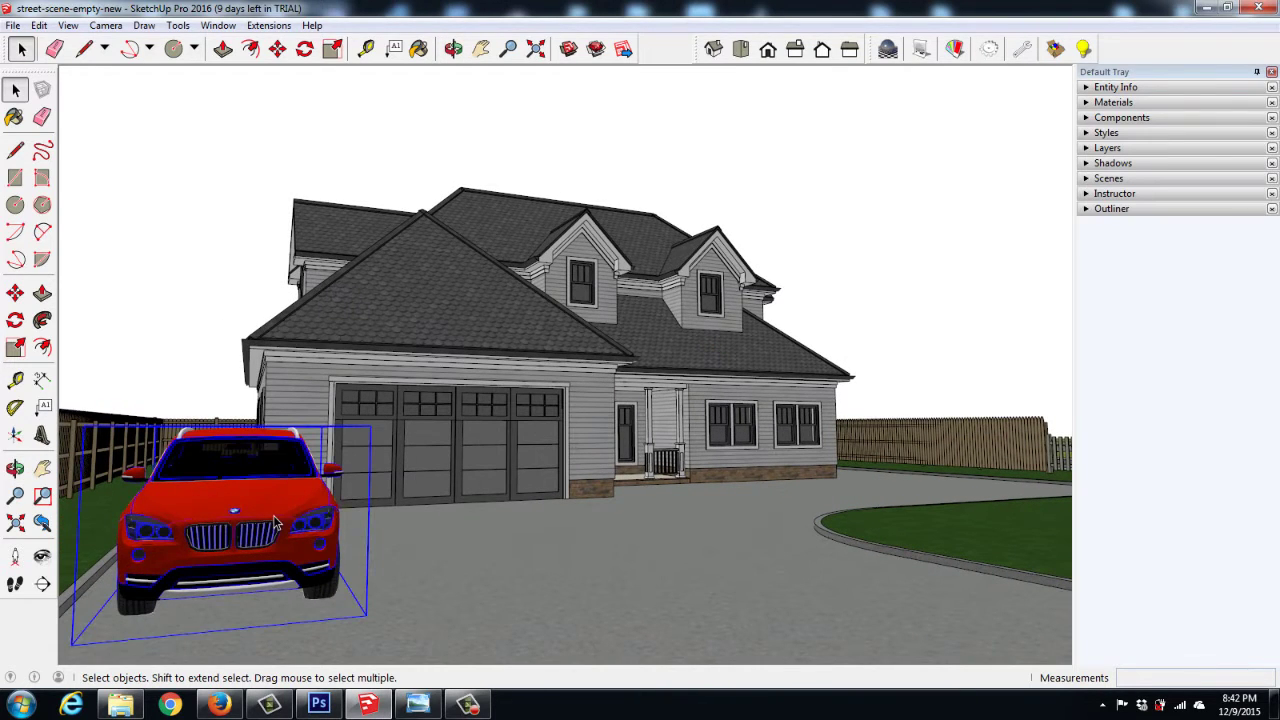
left_click(480, 438)
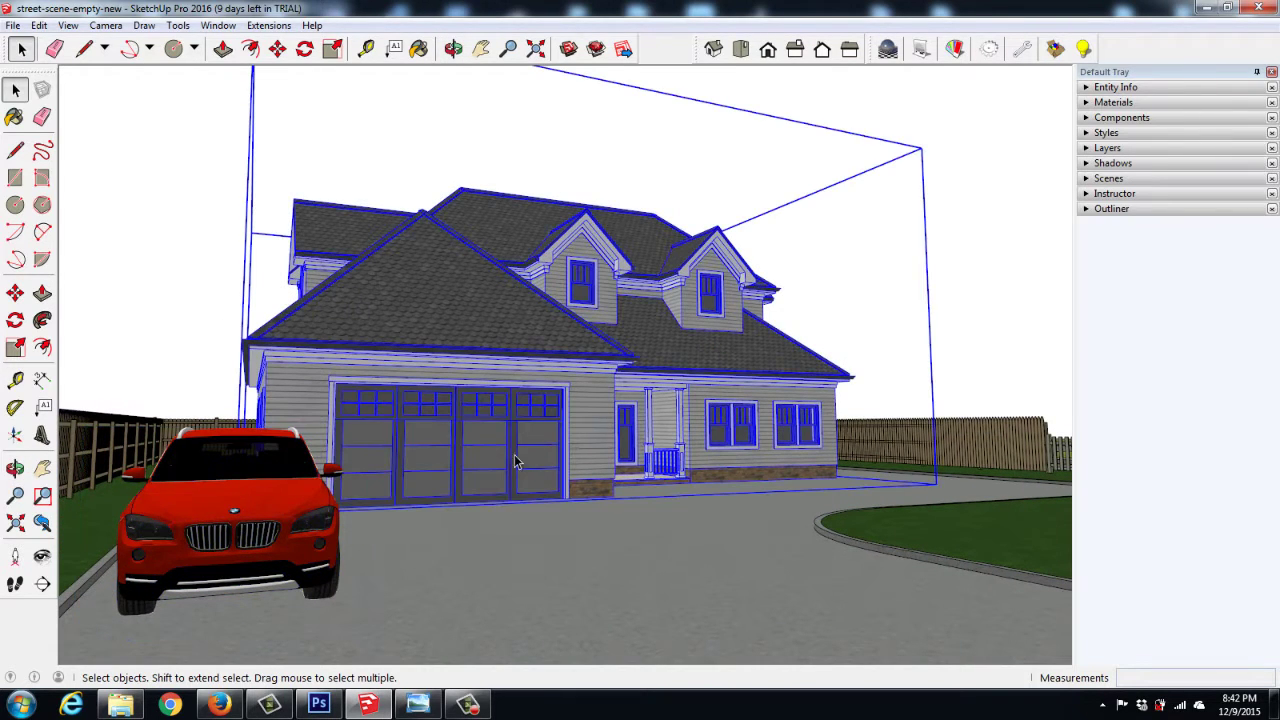
left_click(1026, 290)
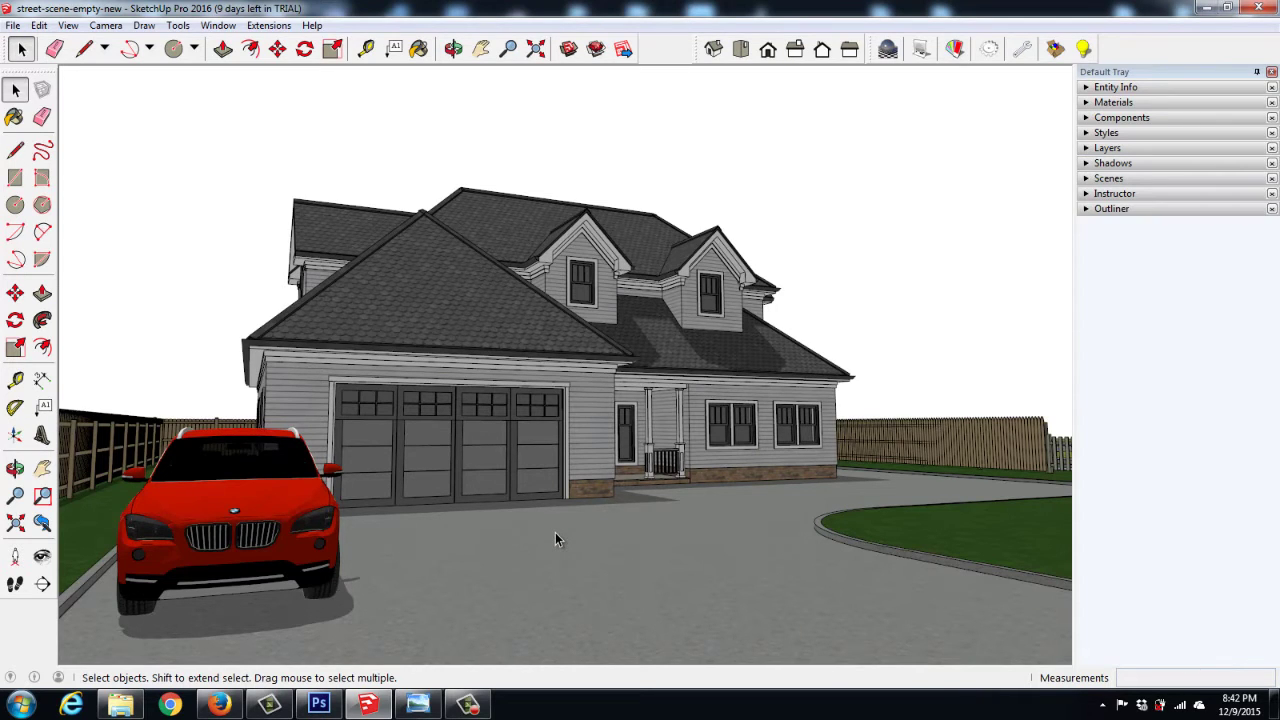
Step: Switch to the image viewer to examine the sky and tree reflections on the sphere render
left_click(418, 704)
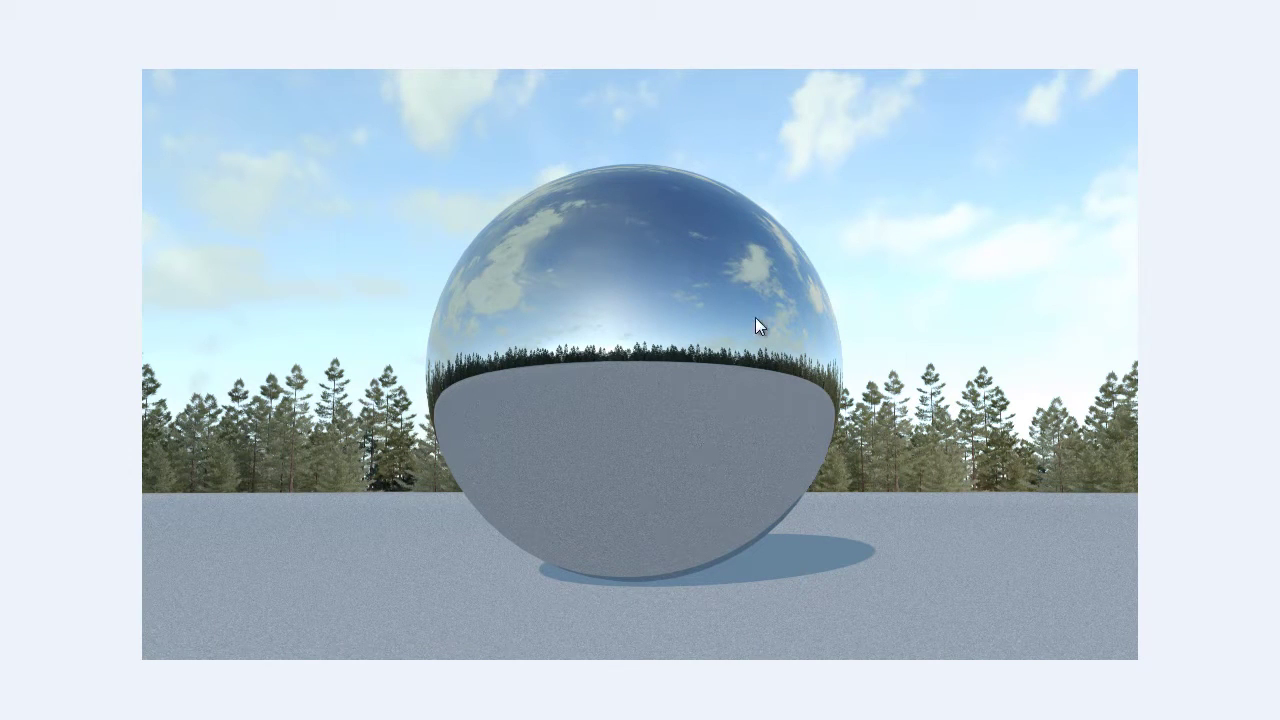
left_click(614, 718)
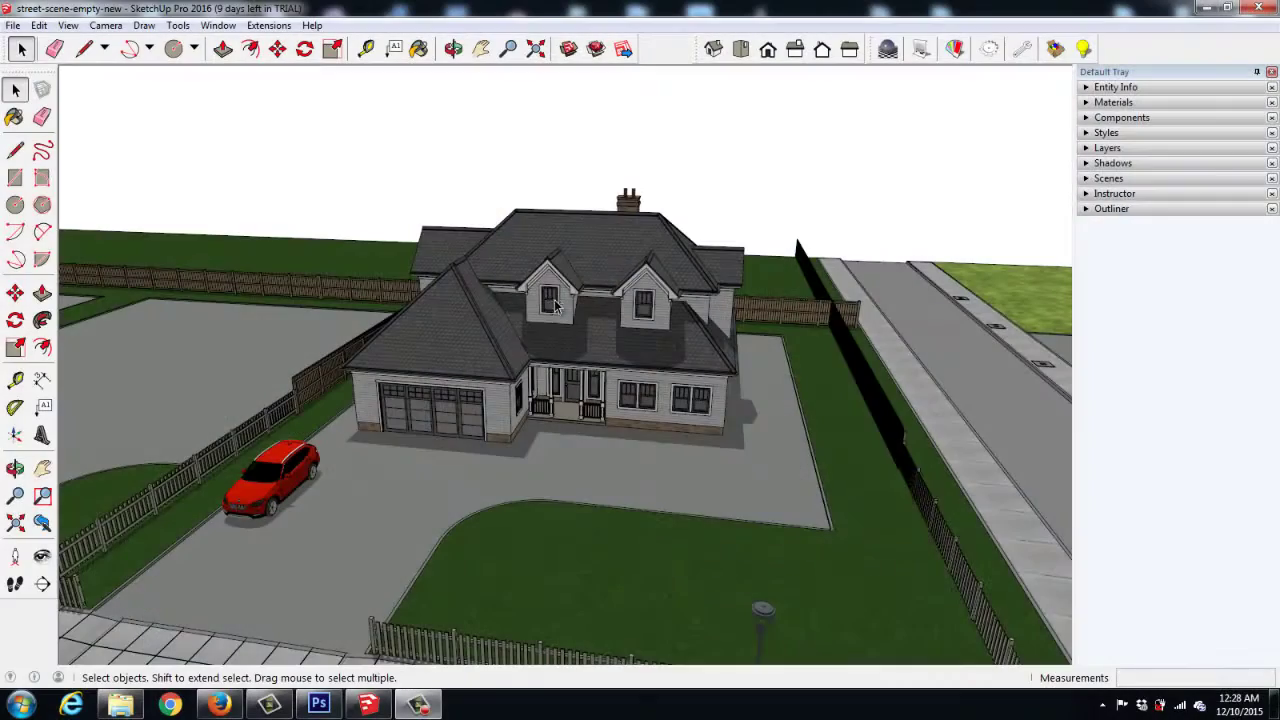
Step: Load the Tree Background 360 component from the 360° environment backgrounds in SU Podium Browser
key("o")
left_click_drag(480, 332, 604, 349)
key("space")
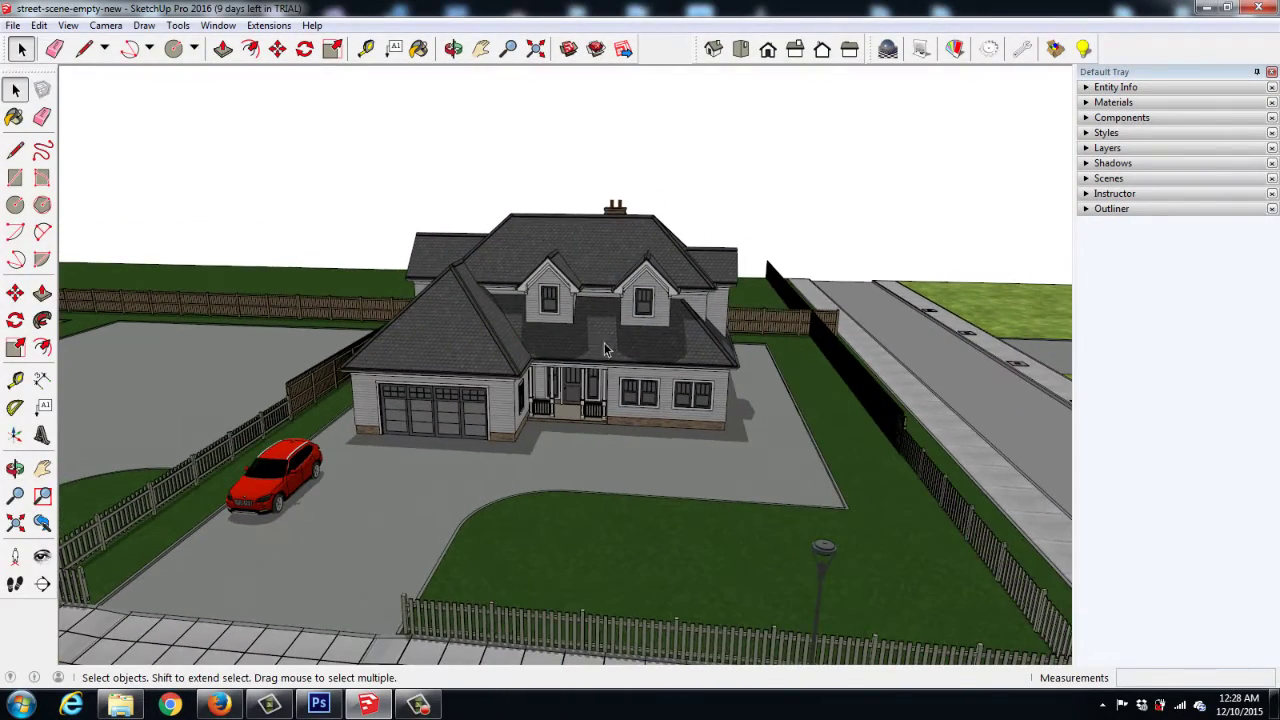
middle_click_drag(601, 342, 593, 362)
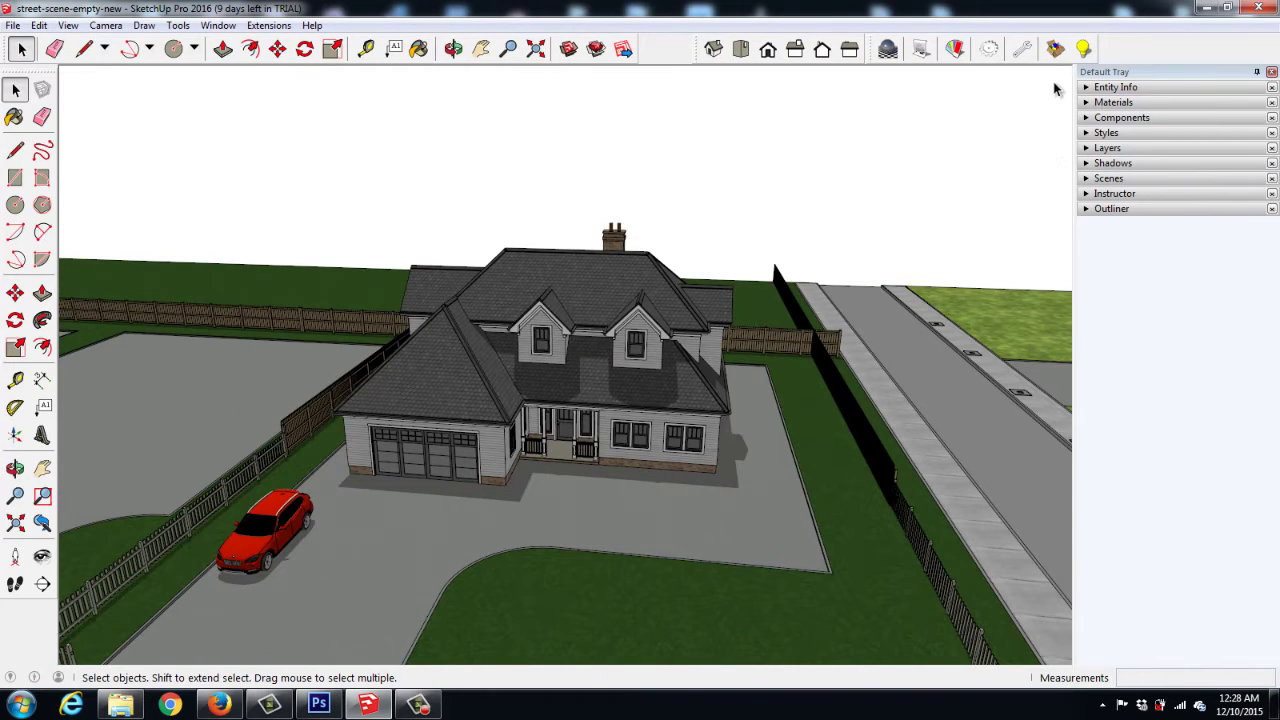
left_click(1056, 50)
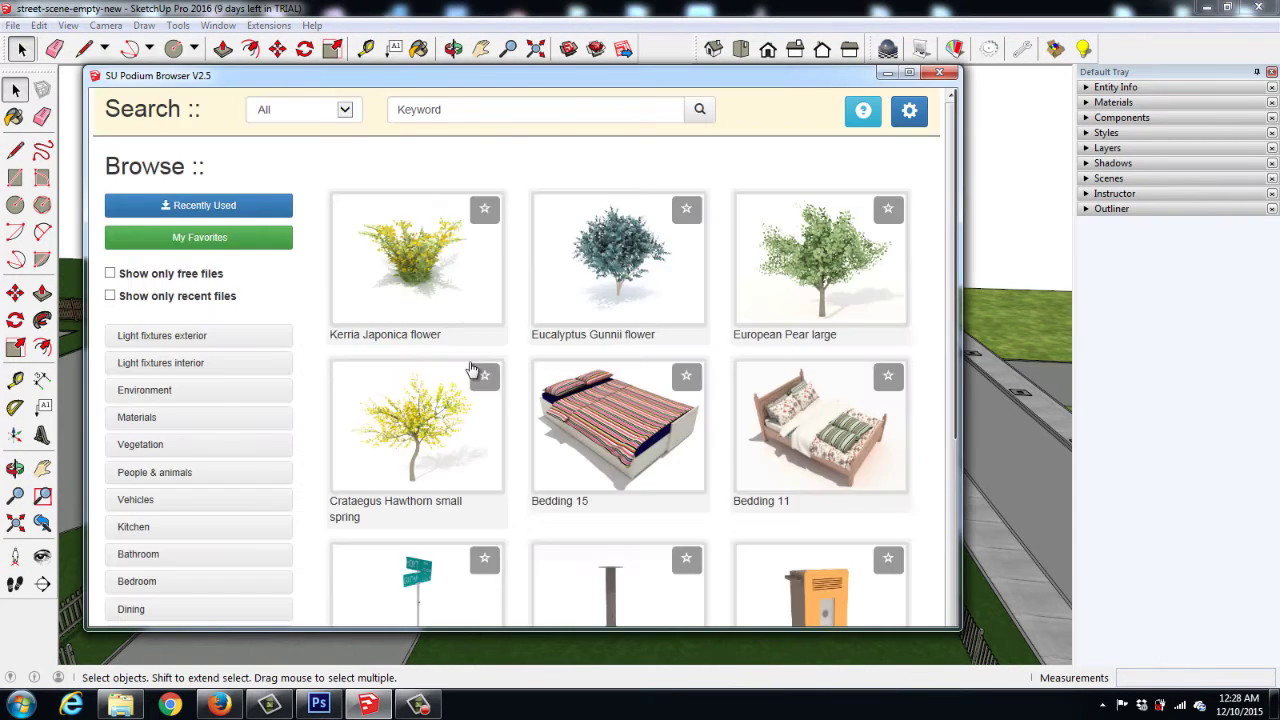
left_click(135, 393)
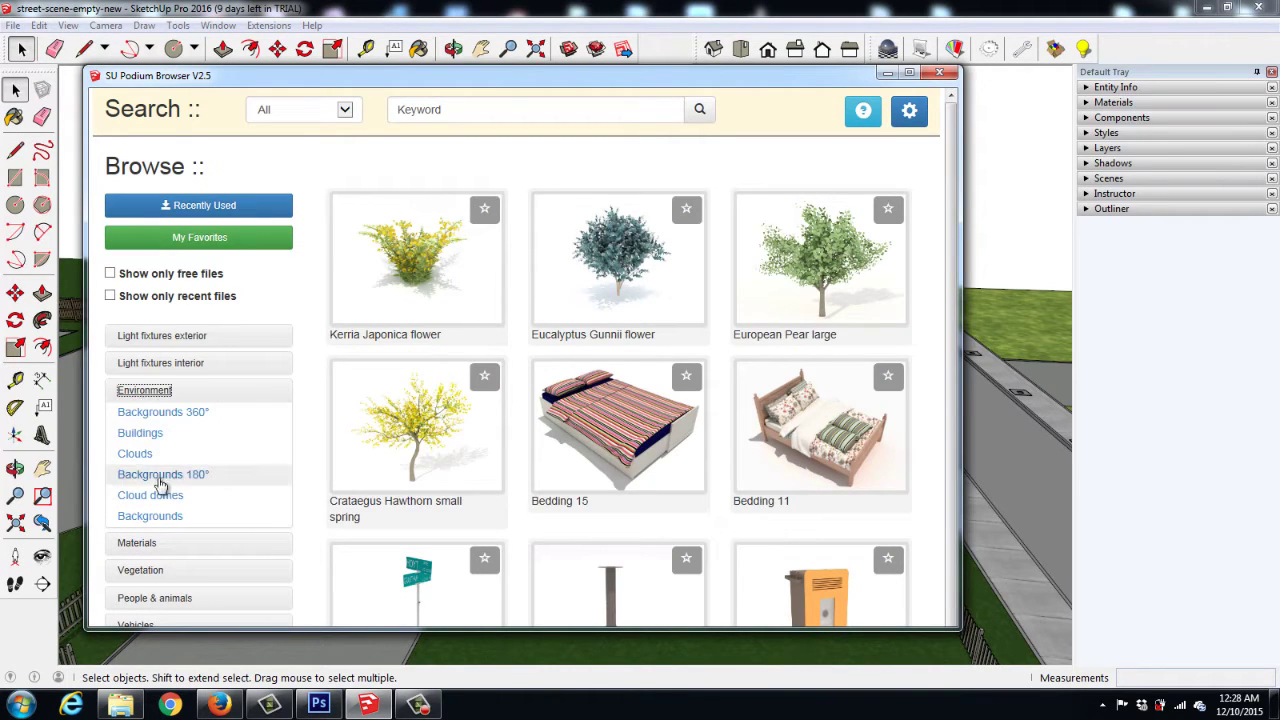
left_click(160, 414)
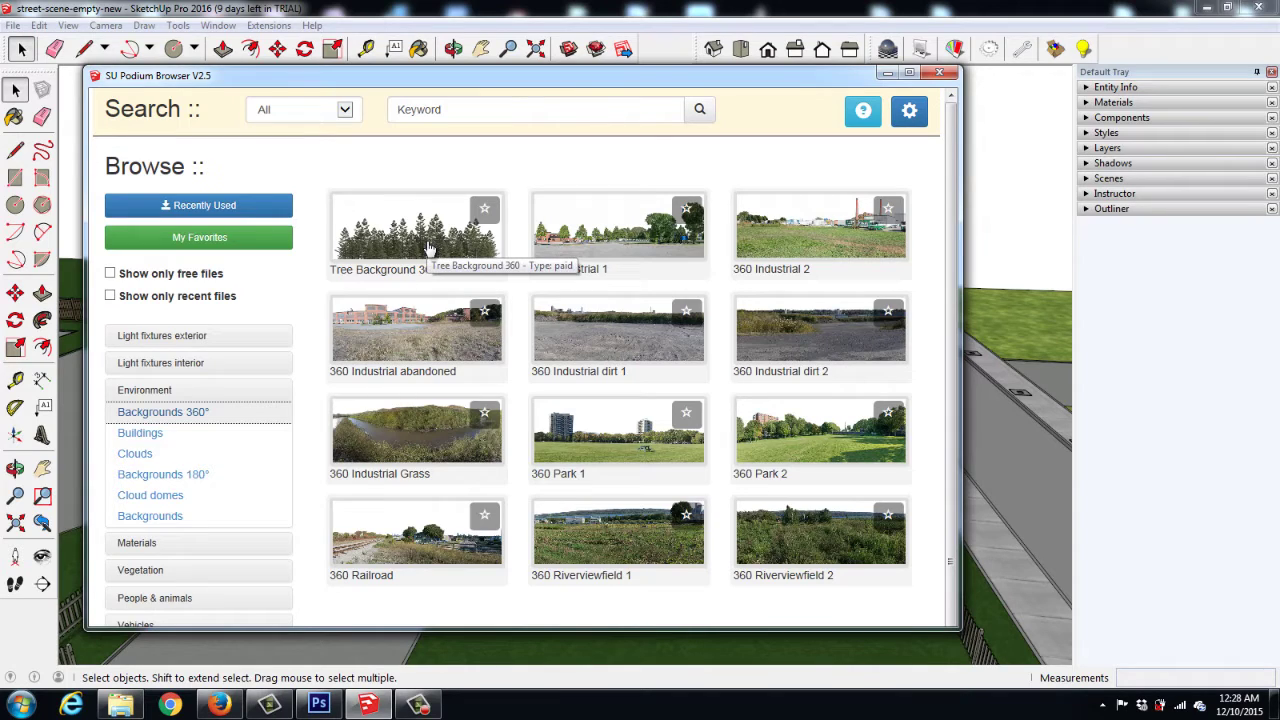
left_click(413, 245)
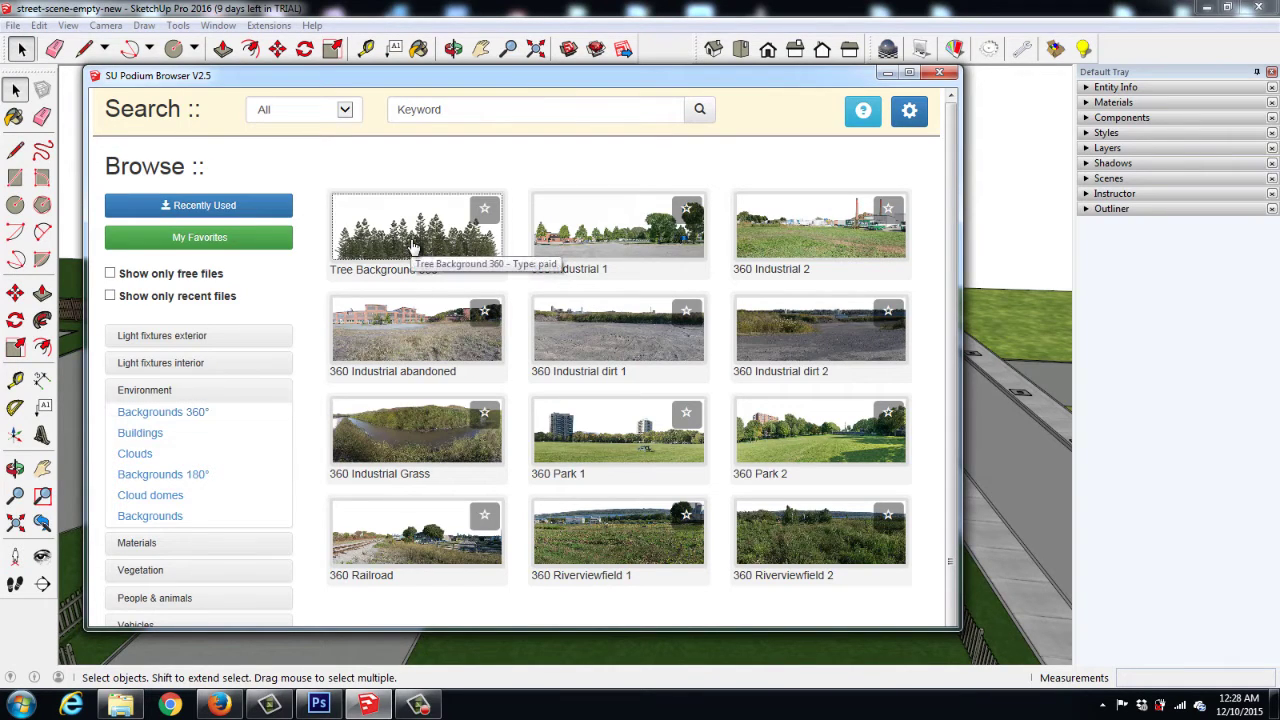
left_click(413, 245)
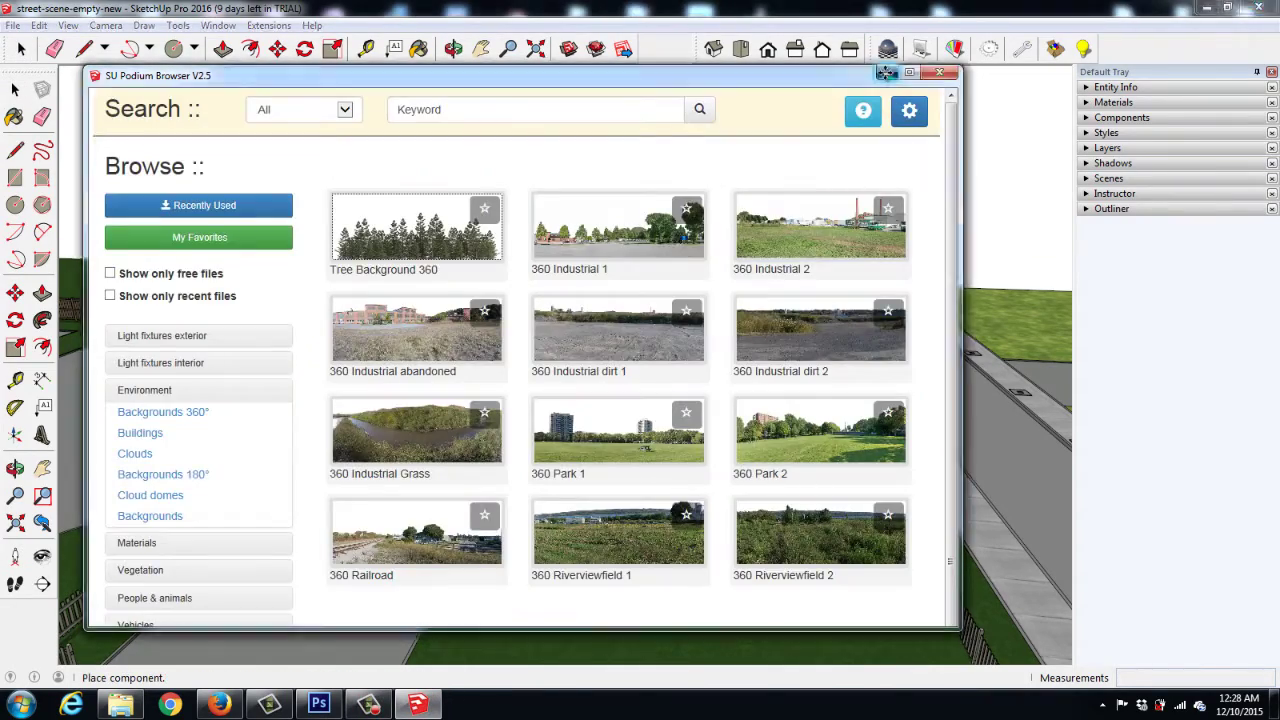
Step: Place the Tree Background 360 component so its ring of trees encircles the house and surrounding plots
left_click(882, 73)
scroll(598, 376, "down", 4)
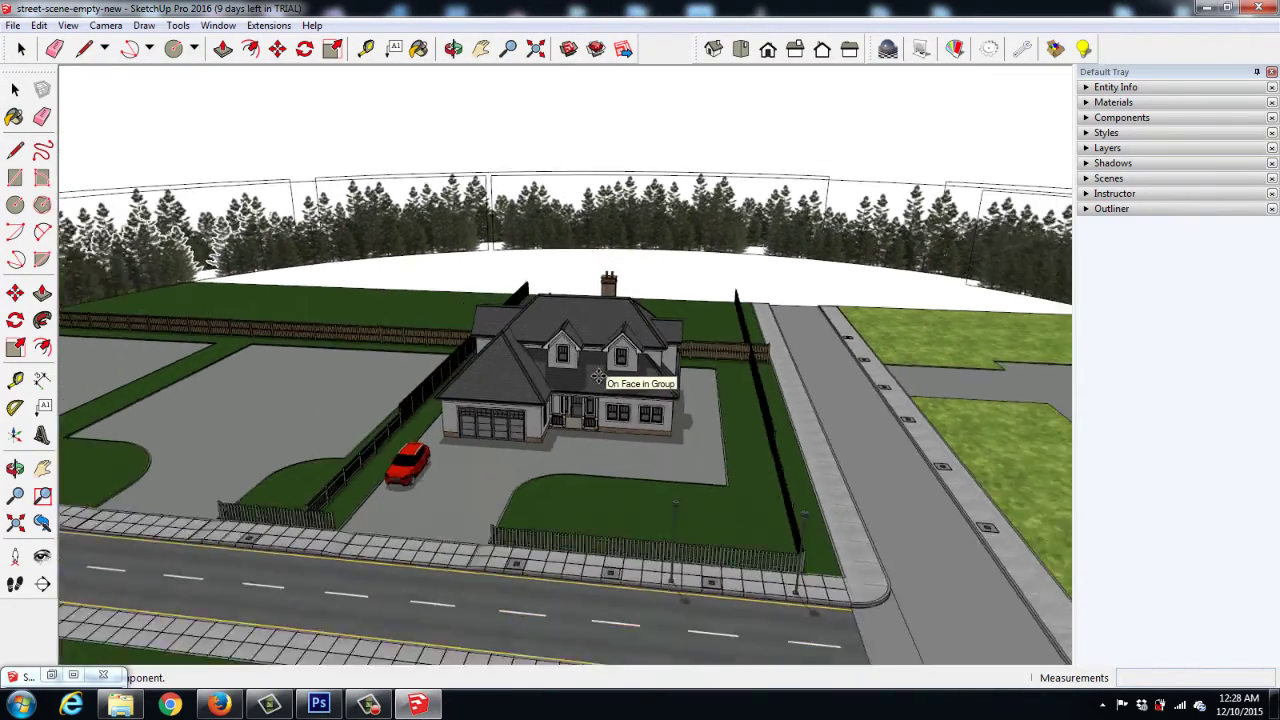
scroll(598, 376, "down", 3)
middle_click_drag(598, 376, 340, 490)
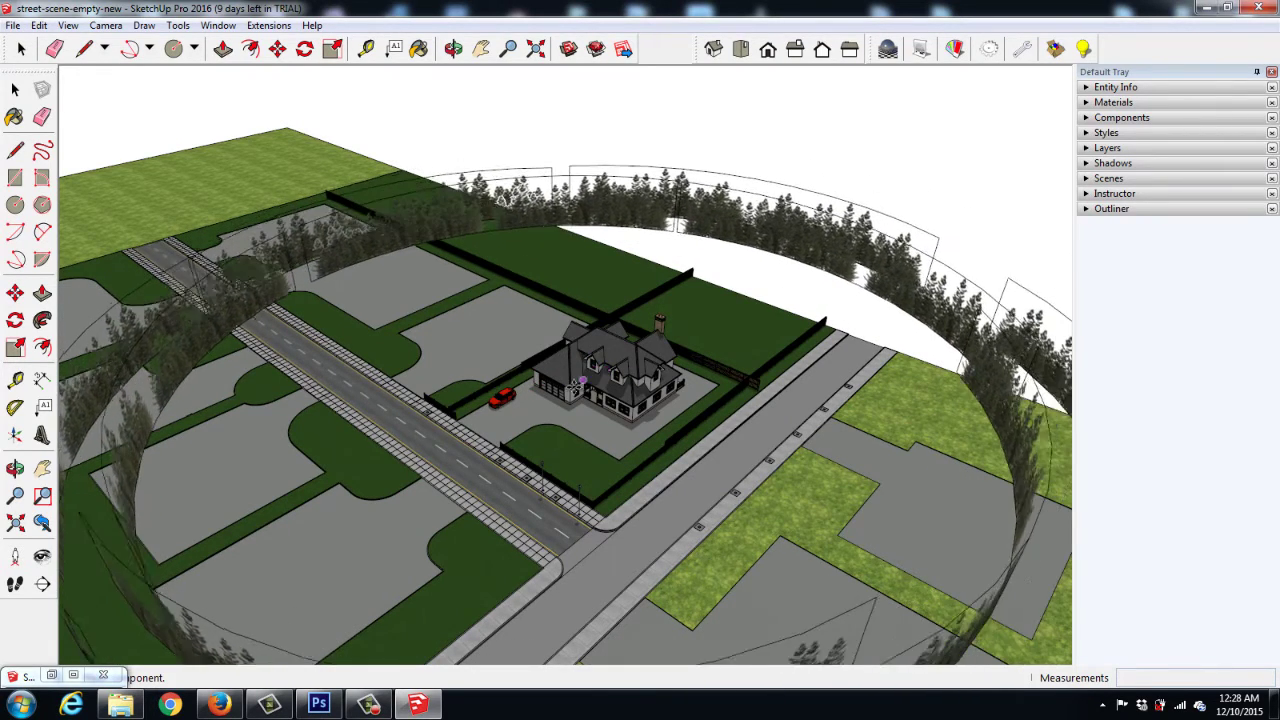
key("o")
middle_click_drag(590, 380, 608, 362)
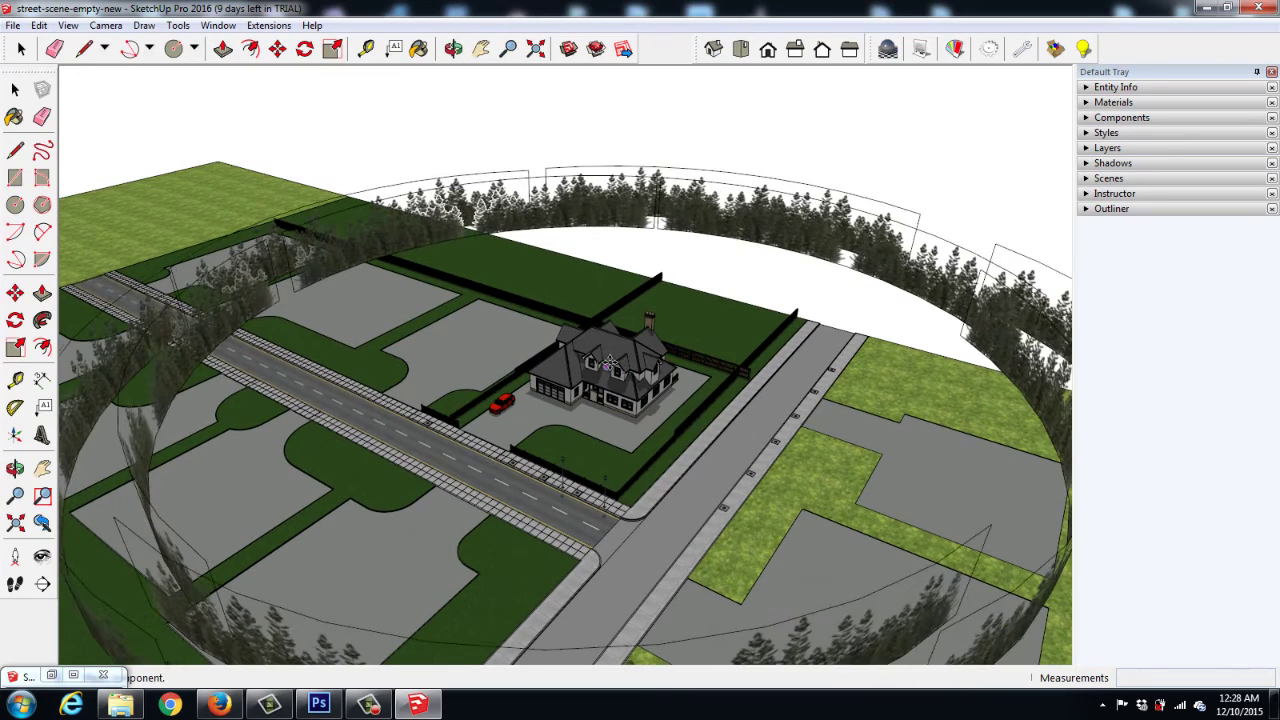
key("l")
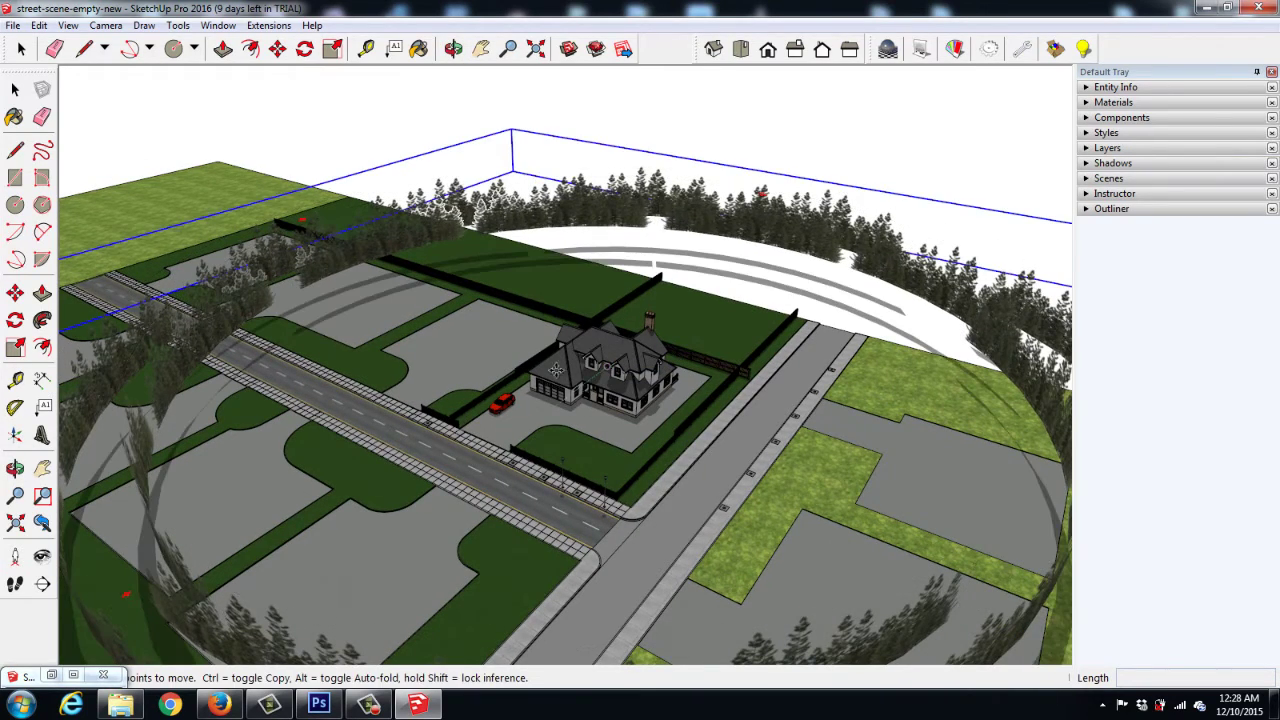
Step: Lower the tree background about 824 cm in front view so the trees sit down behind the house and fences
scroll(558, 352, "up", 5)
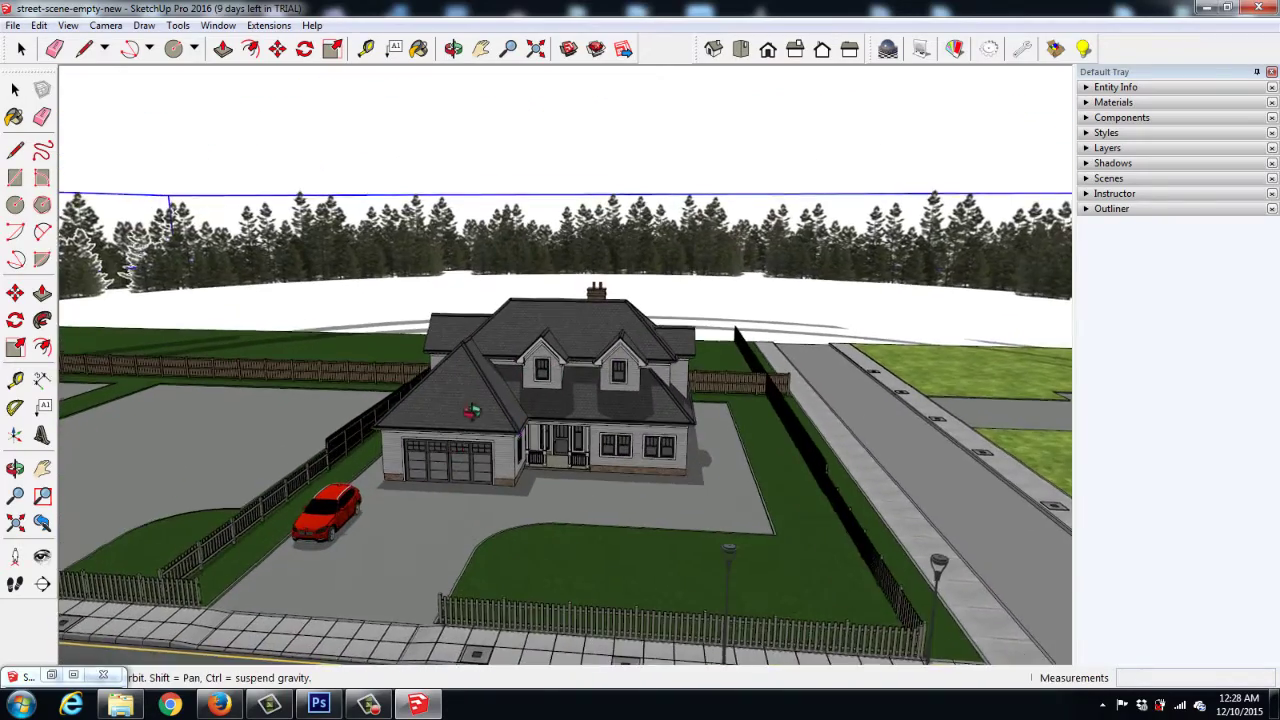
scroll(466, 434, "up", 5)
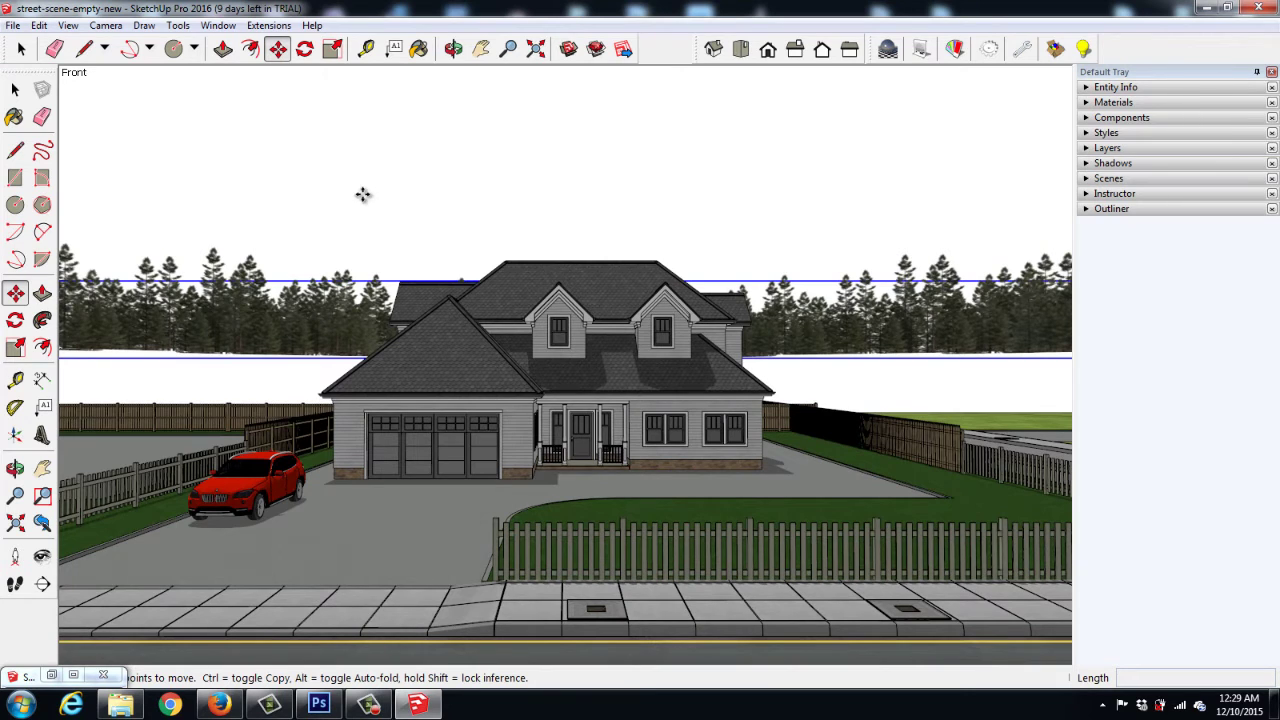
left_click(363, 186)
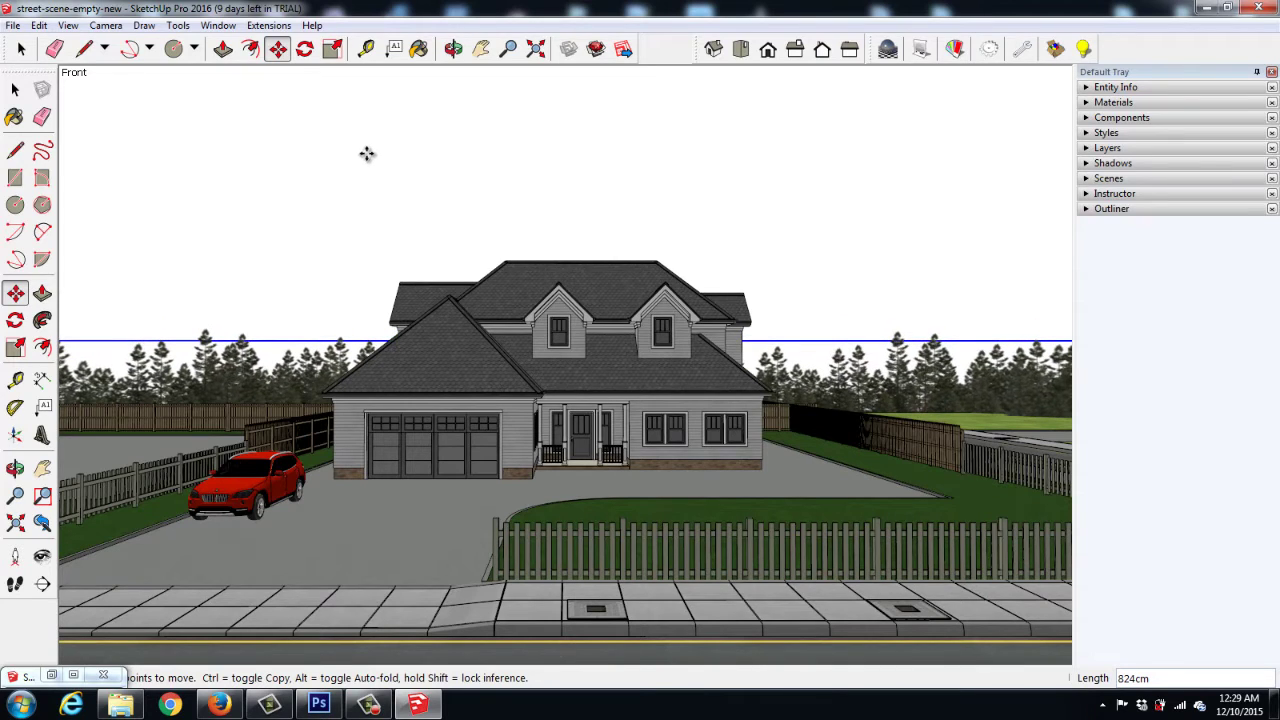
left_click(367, 153)
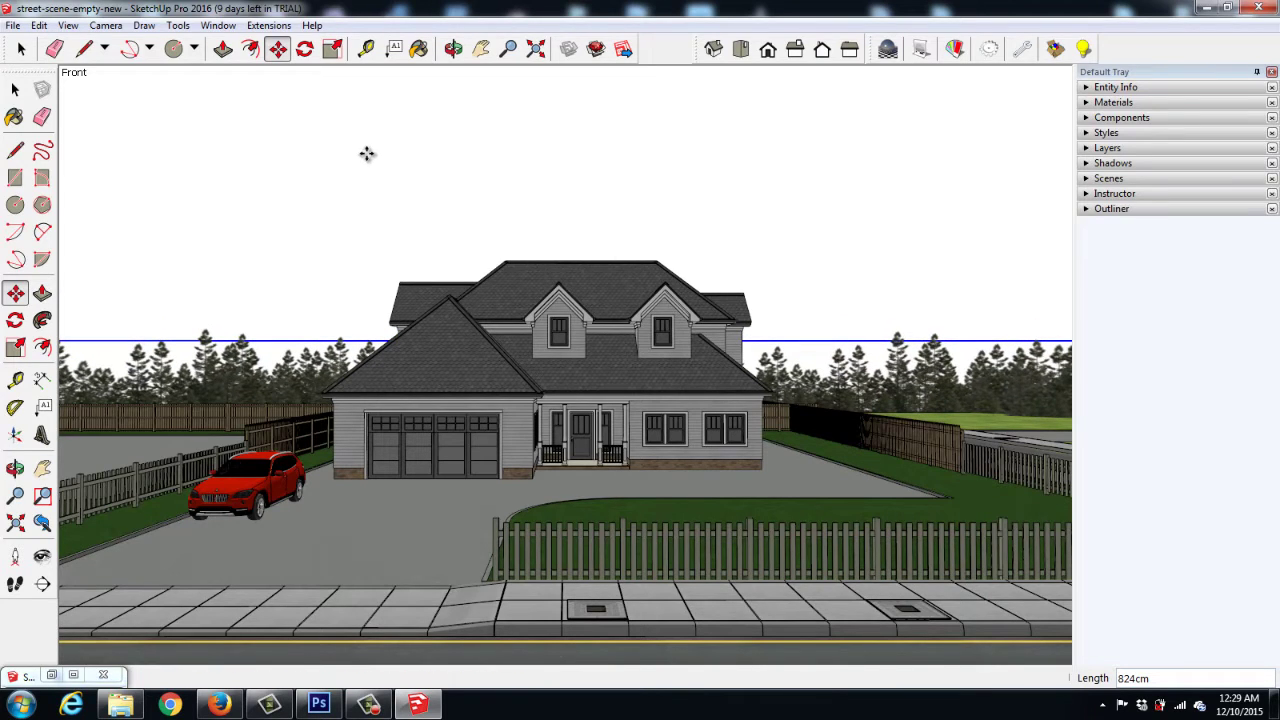
left_click(15, 90)
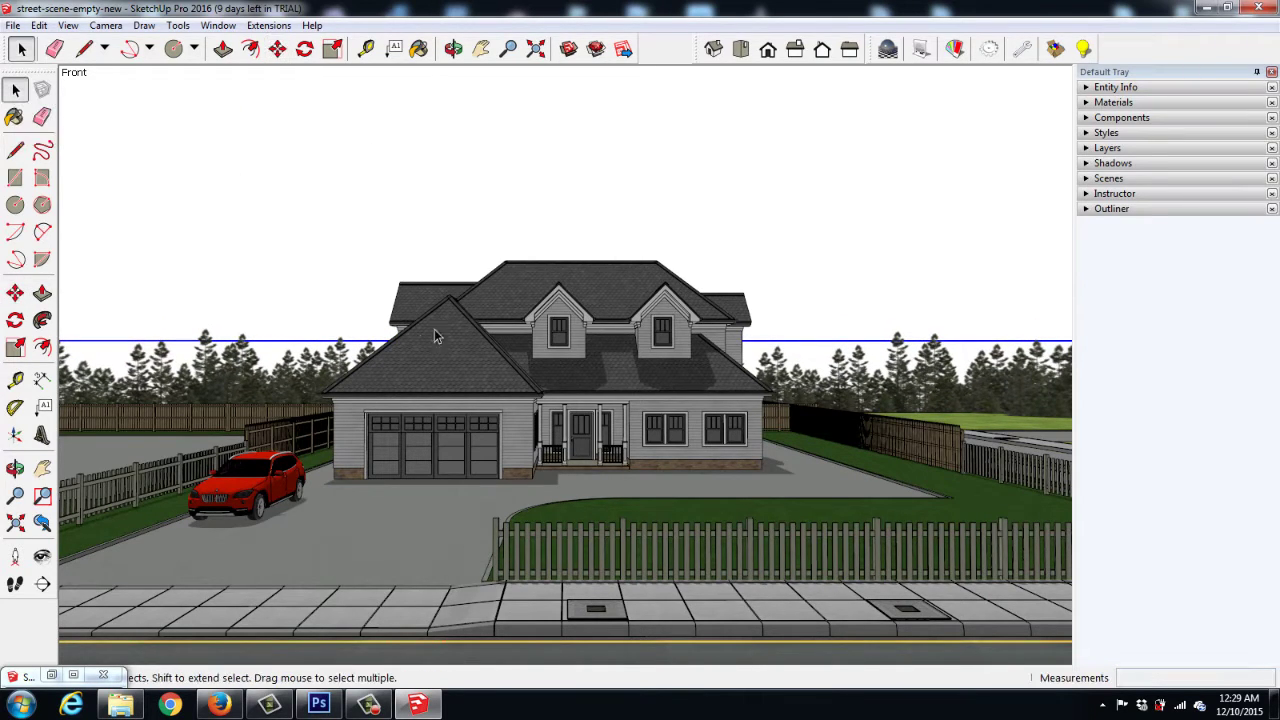
middle_click_drag(435, 336, 338, 407)
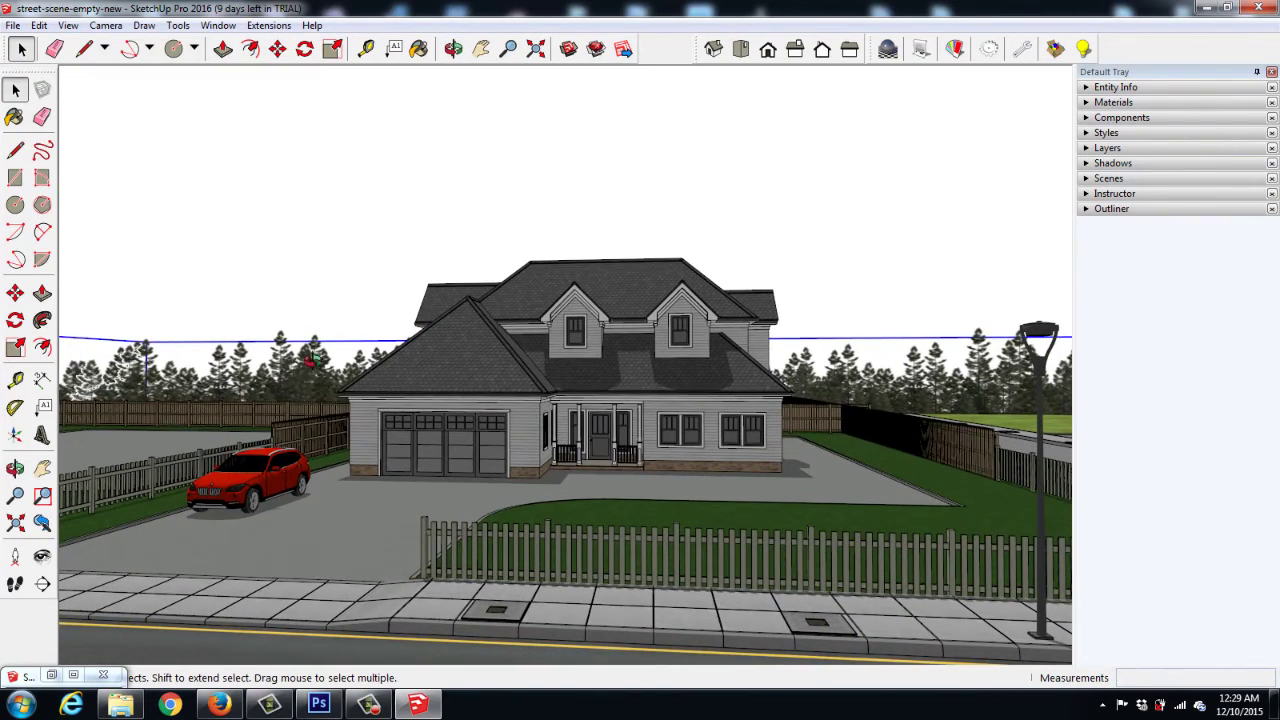
middle_click_drag(312, 357, 280, 395)
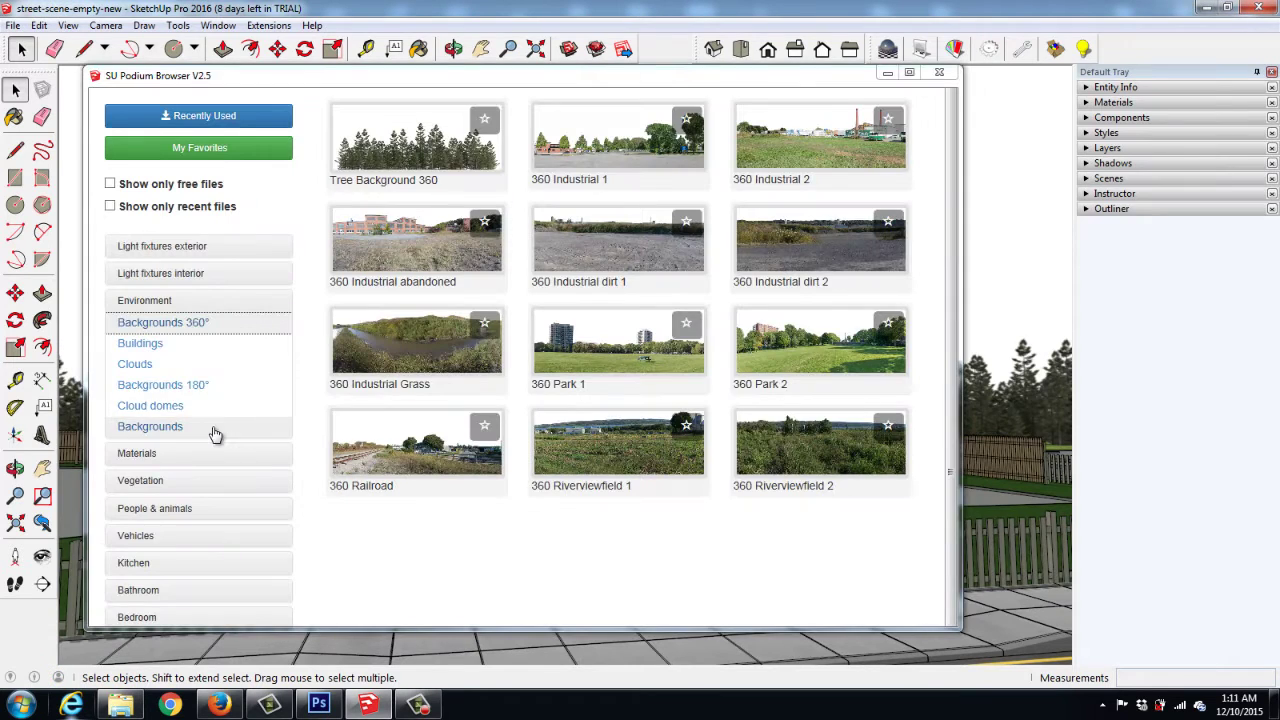
Step: Browse the environment cloud domes in SU Podium Browser and load the Cumulus light dome
left_click(183, 406)
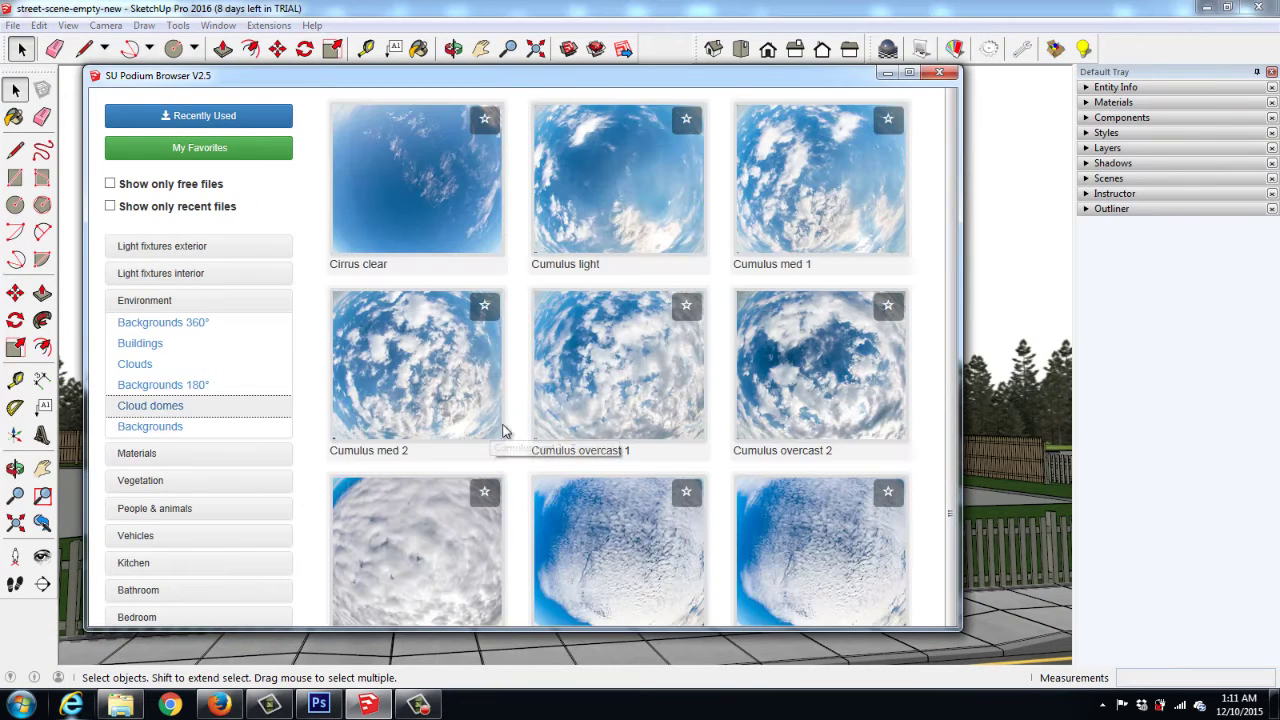
scroll(504, 428, "up", 2)
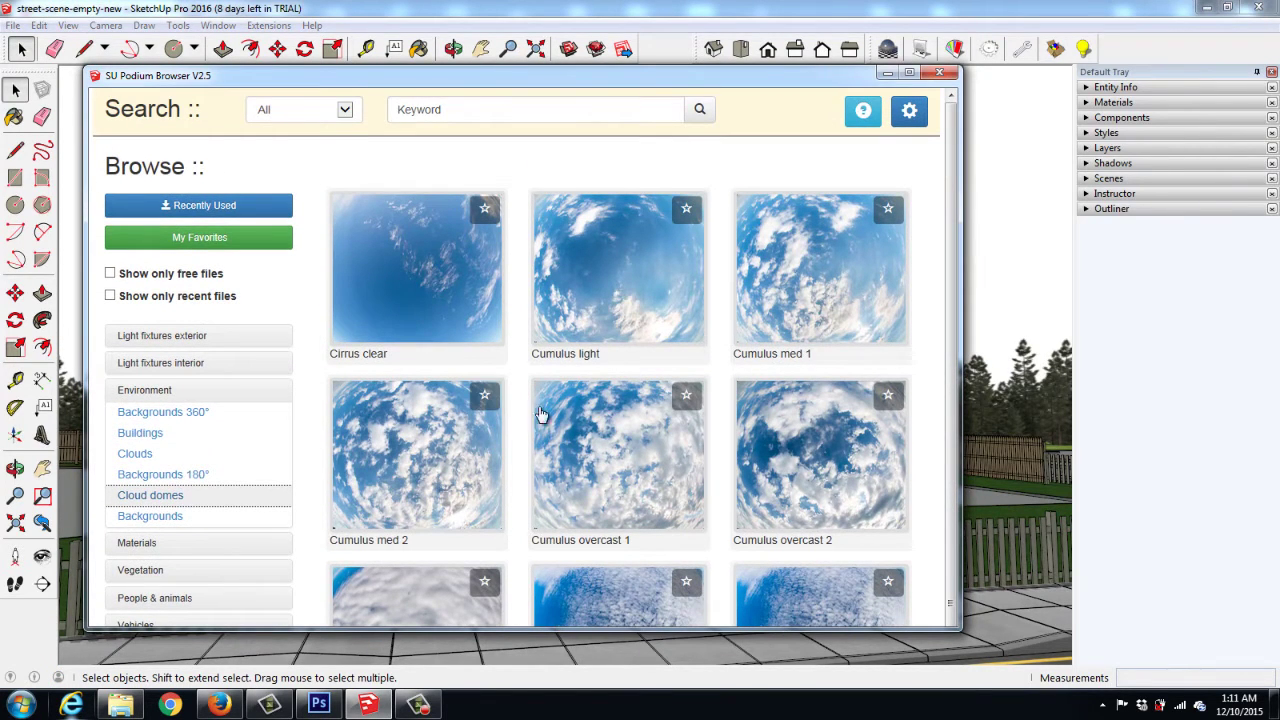
scroll(560, 416, "down", 6)
scroll(570, 414, "down", 3)
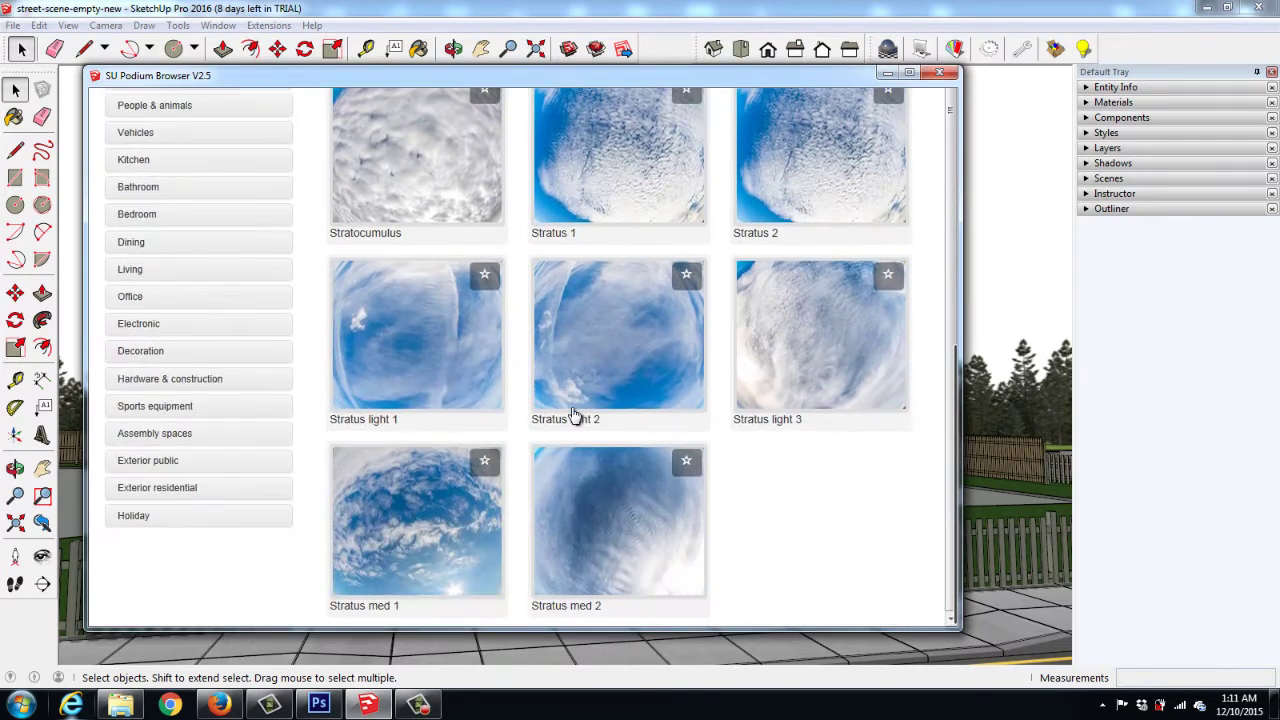
scroll(570, 412, "up", 10)
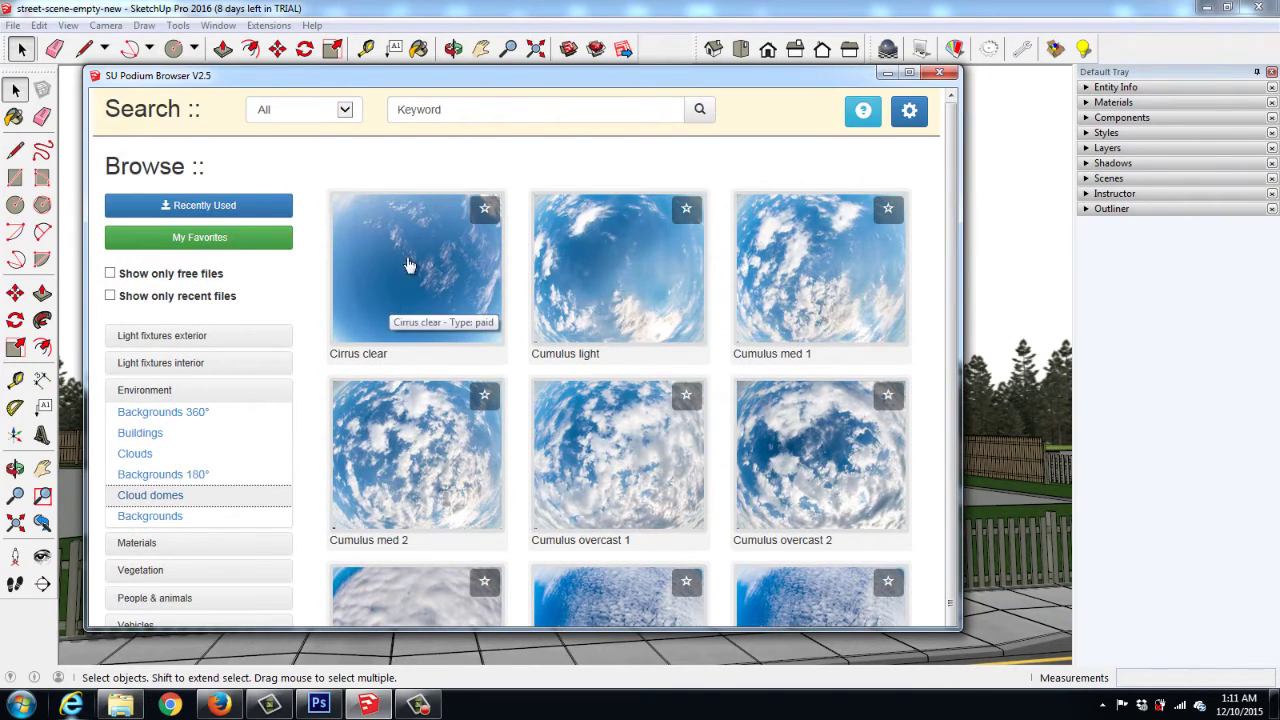
scroll(414, 260, "down", 9)
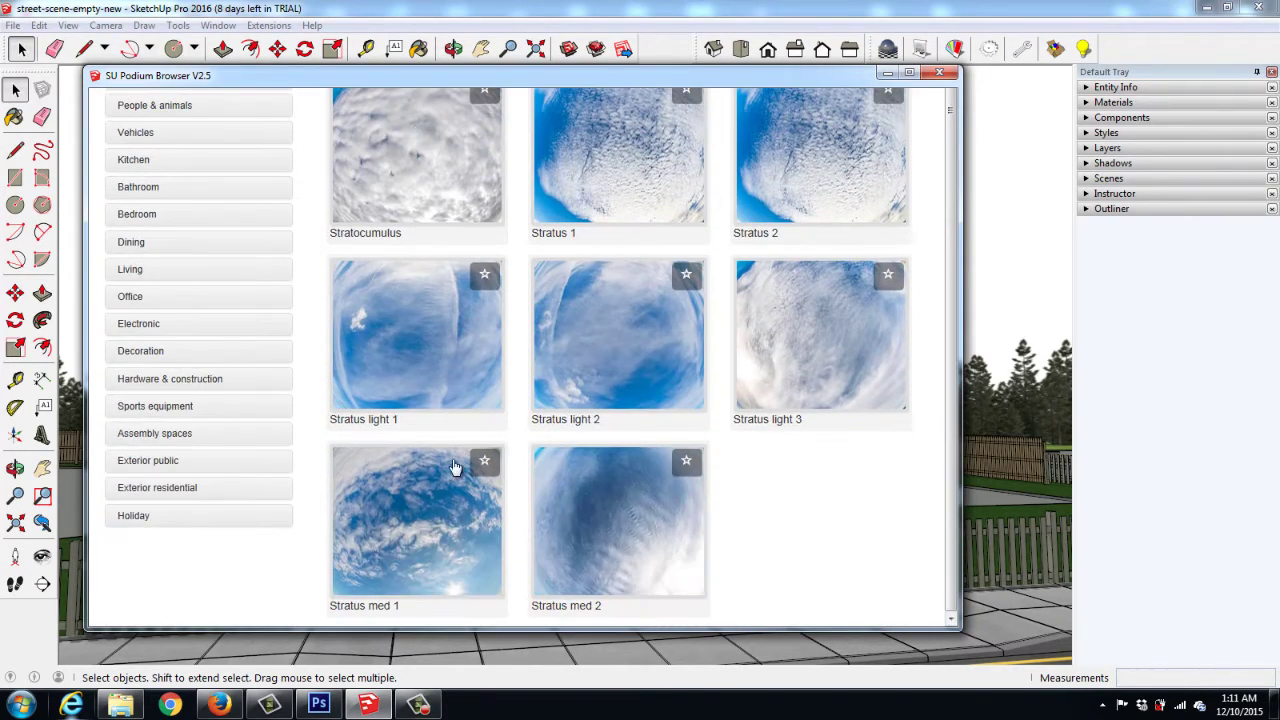
scroll(595, 413, "up", 6)
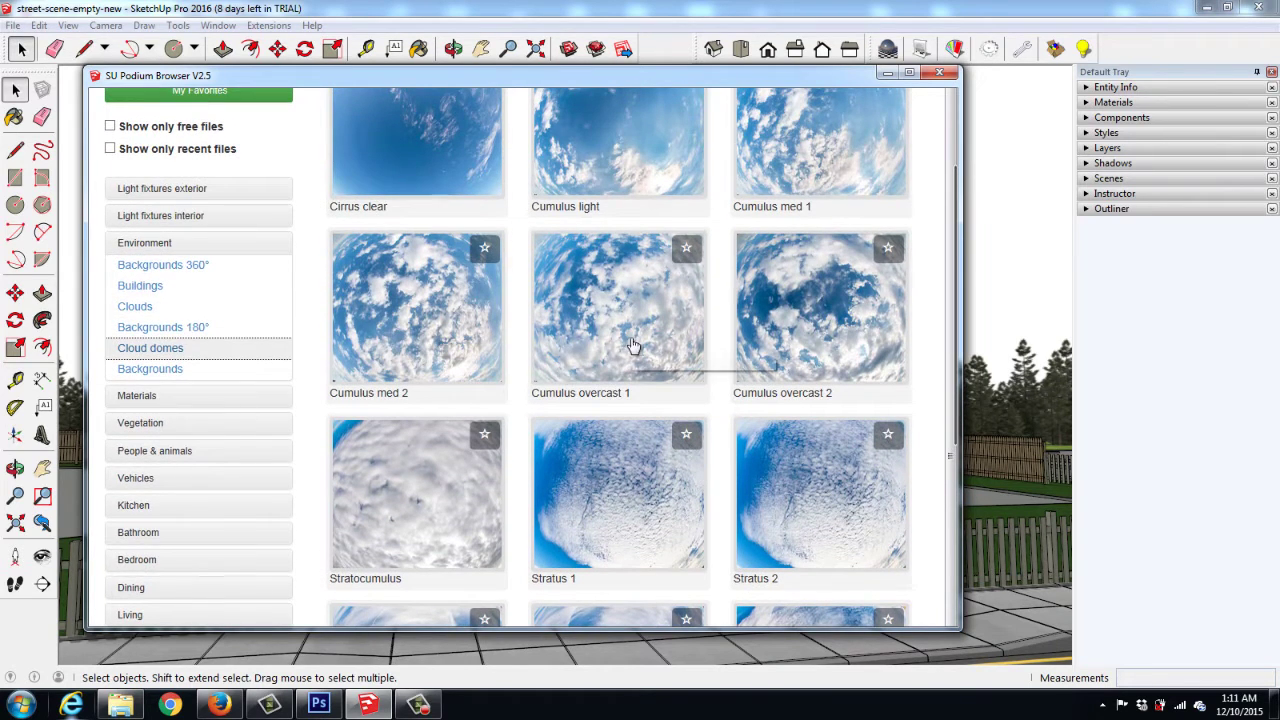
scroll(625, 402, "up", 2)
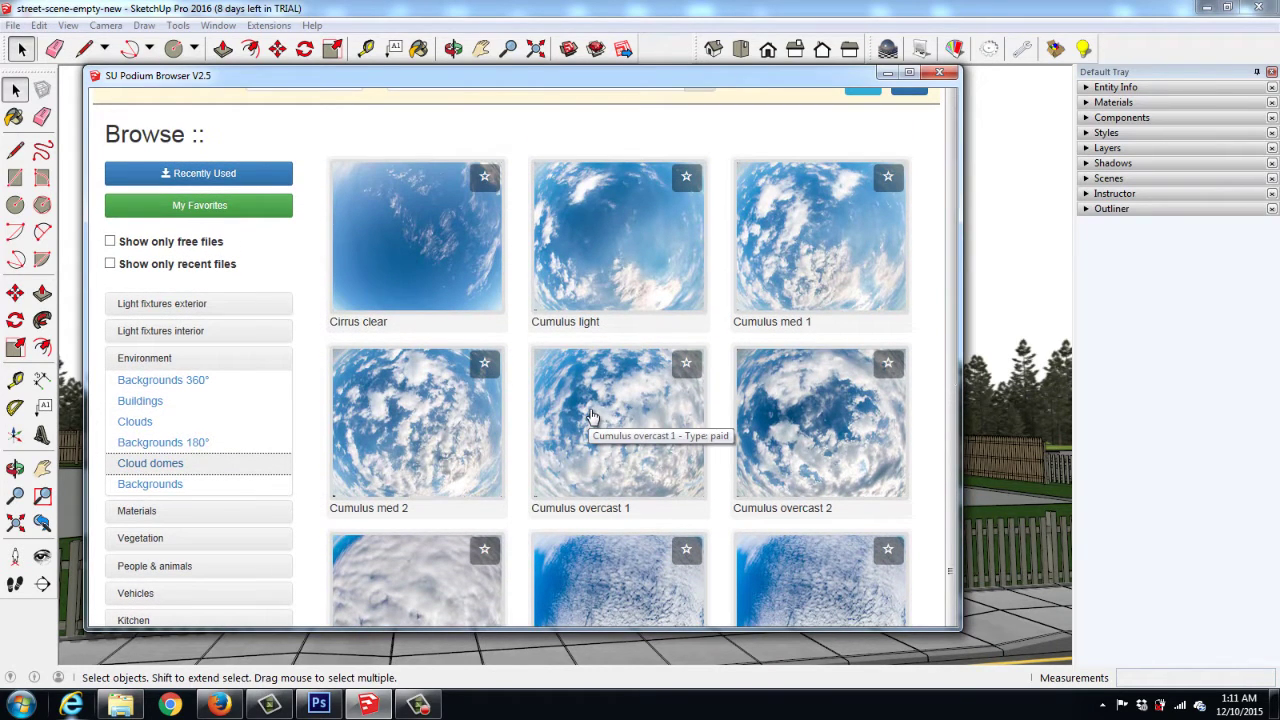
scroll(590, 415, "down", 5)
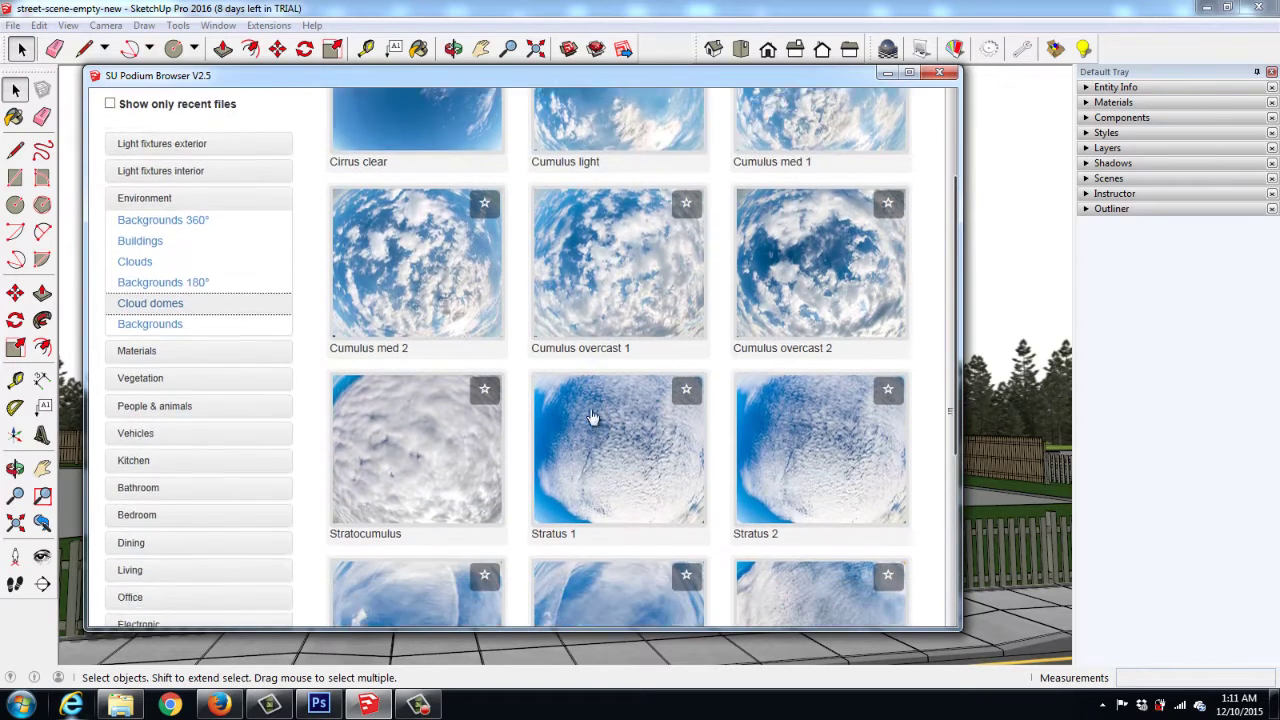
scroll(590, 415, "down", 1)
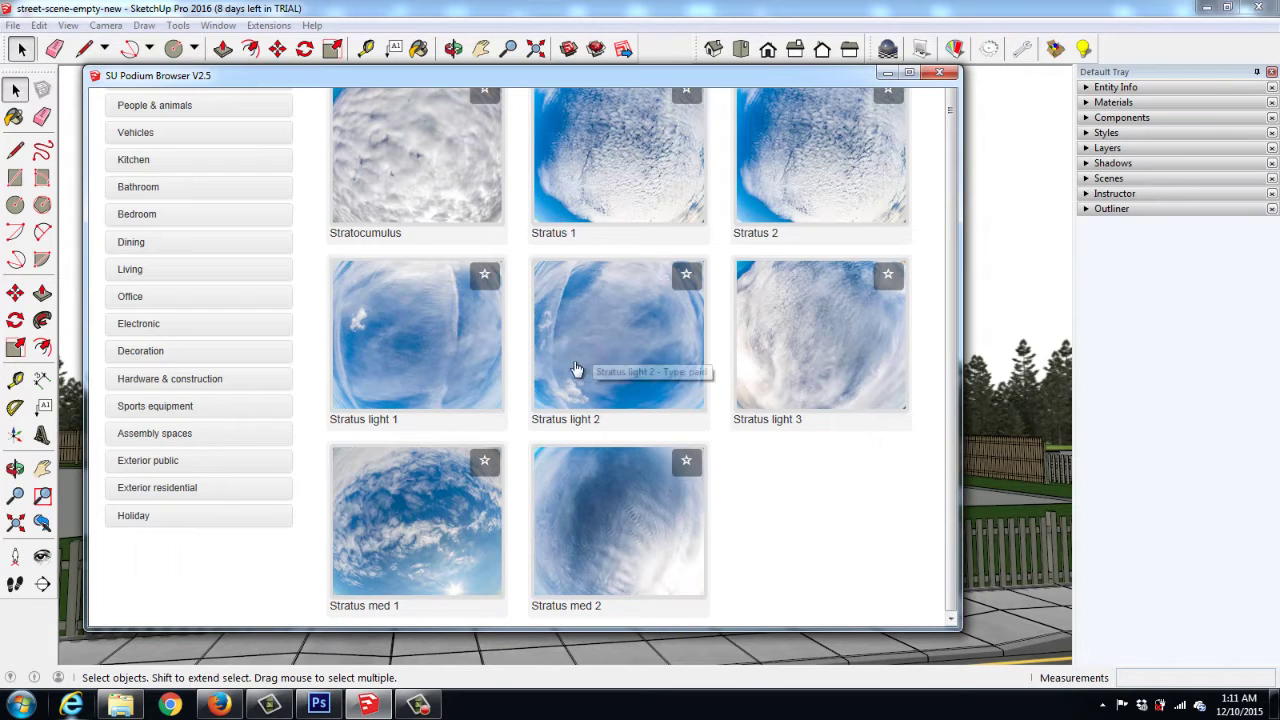
scroll(590, 378, "up", 2)
scroll(600, 389, "up", 5)
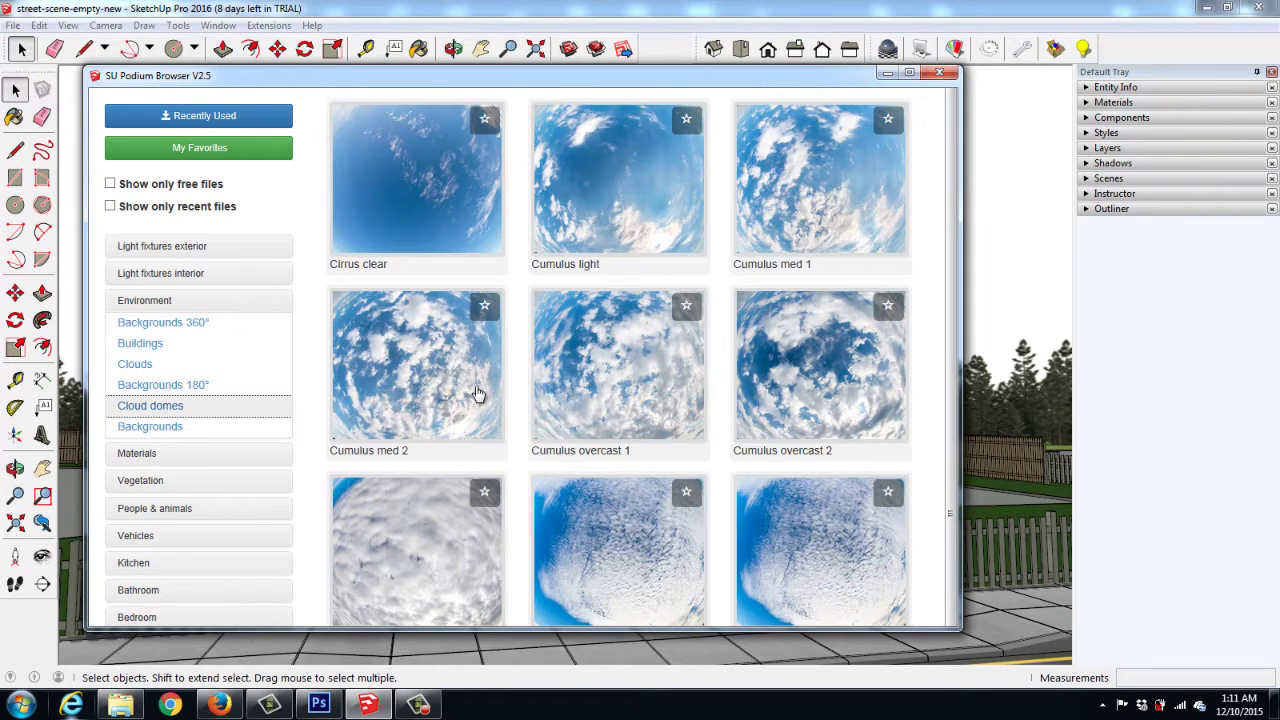
scroll(608, 375, "up", 1)
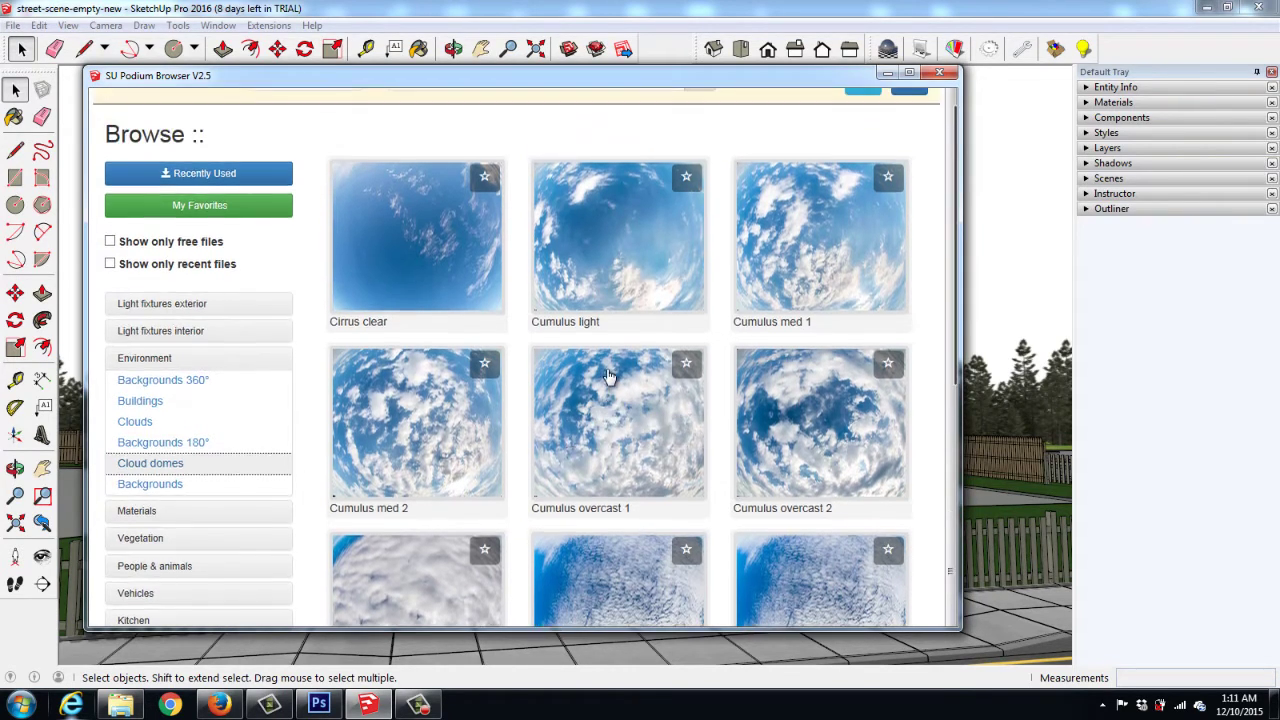
left_click(601, 287)
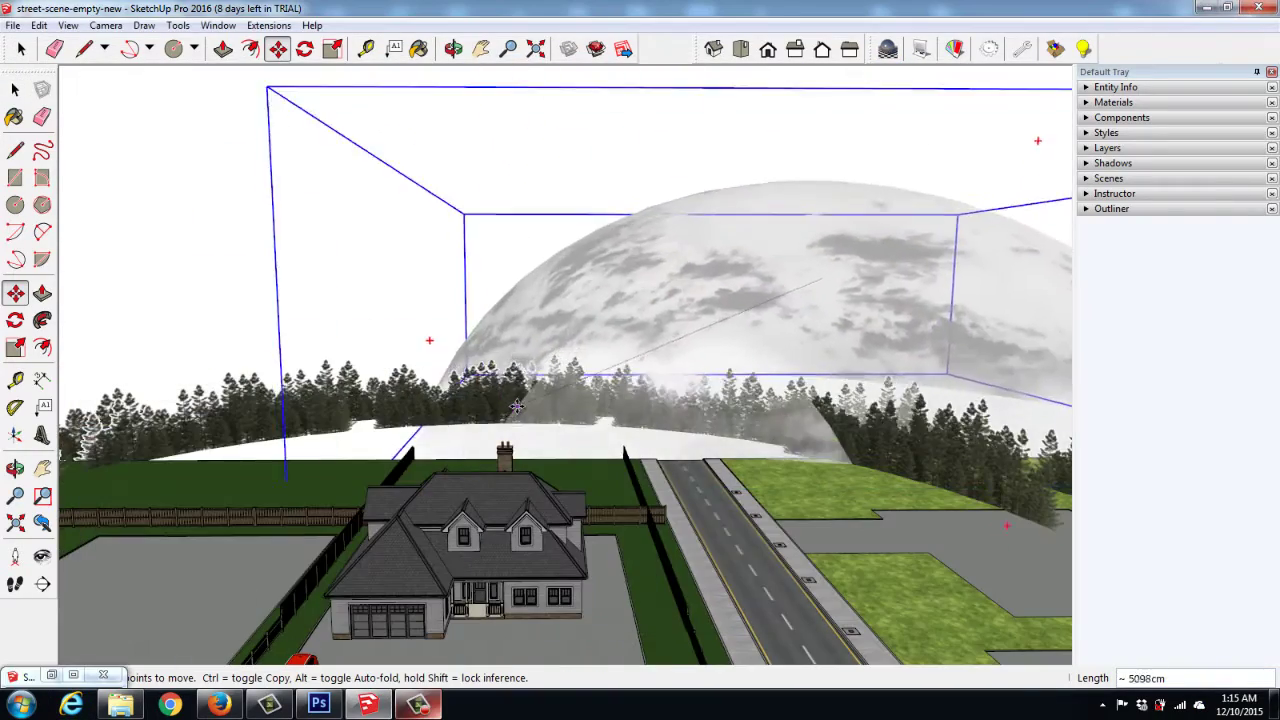
Step: Place the Cumulus light dome over the site so it encloses the house and the ring of trees
middle_click_drag(516, 406, 475, 540)
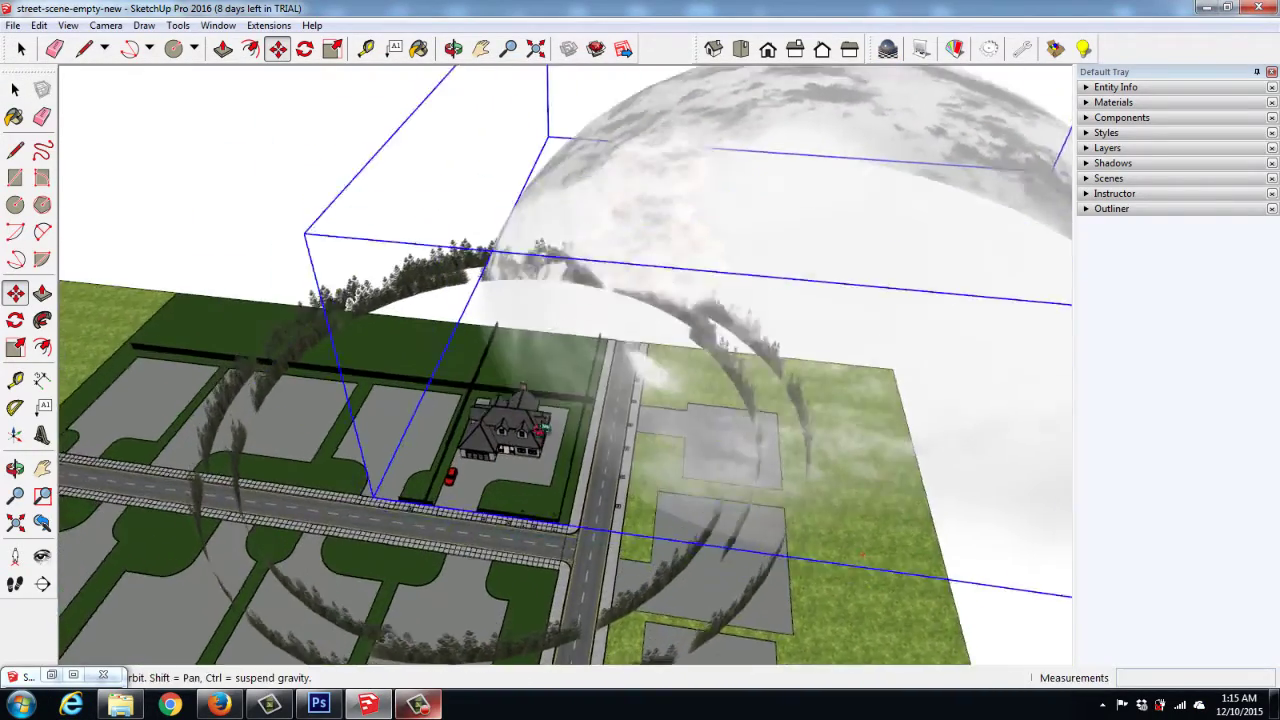
middle_click_drag(357, 298, 372, 264, "shift")
scroll(545, 455, "down", 5)
middle_click_drag(627, 443, 631, 446, "shift")
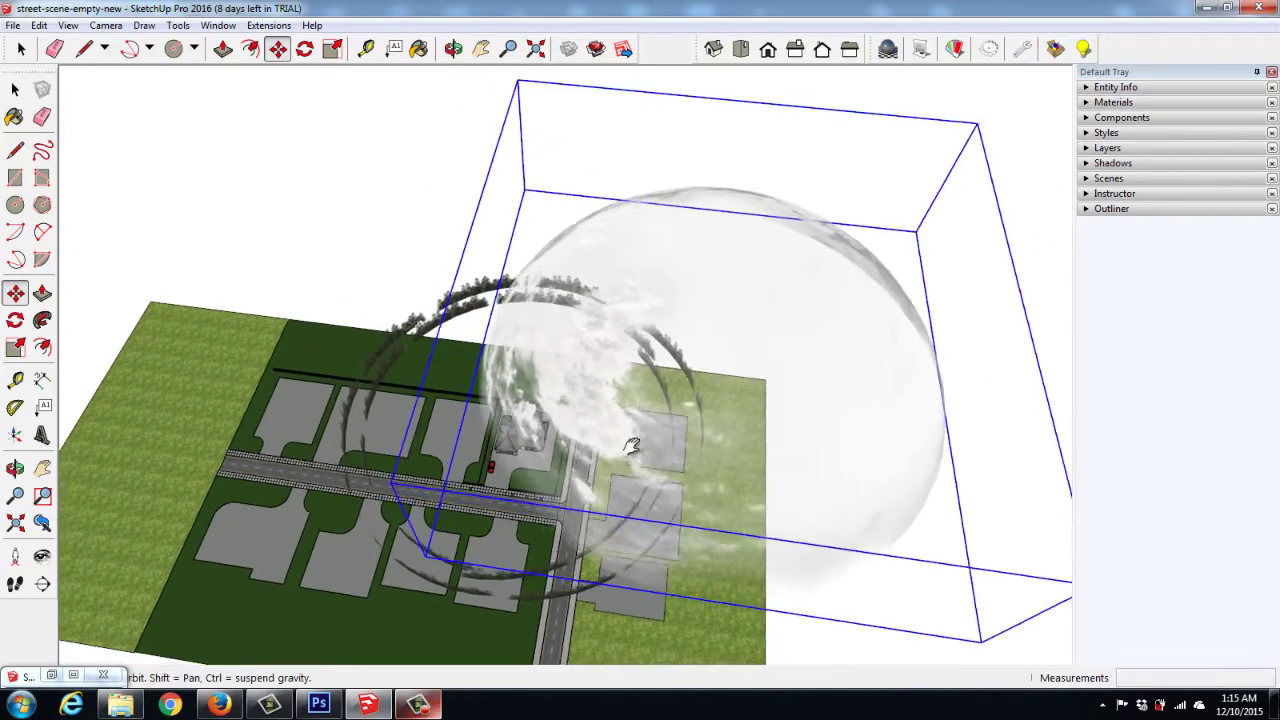
scroll(631, 446, "down", 3)
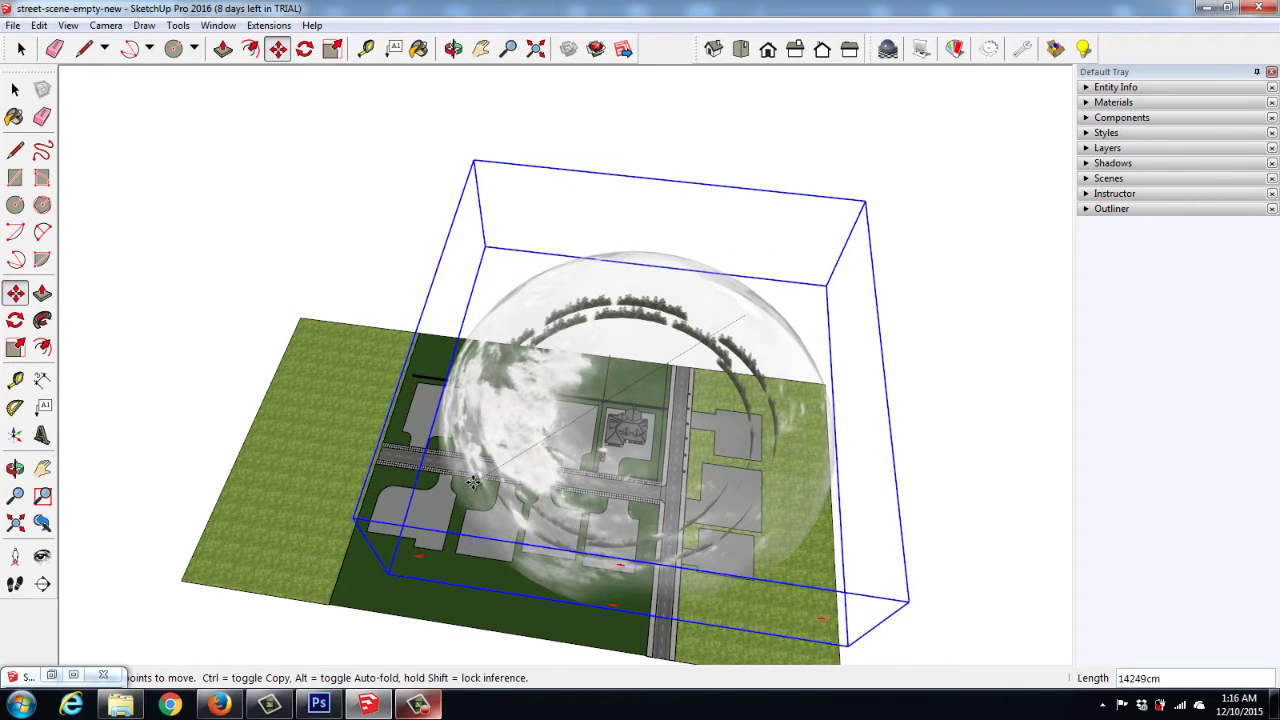
left_click(739, 444)
middle_click_drag(739, 444, 563, 440)
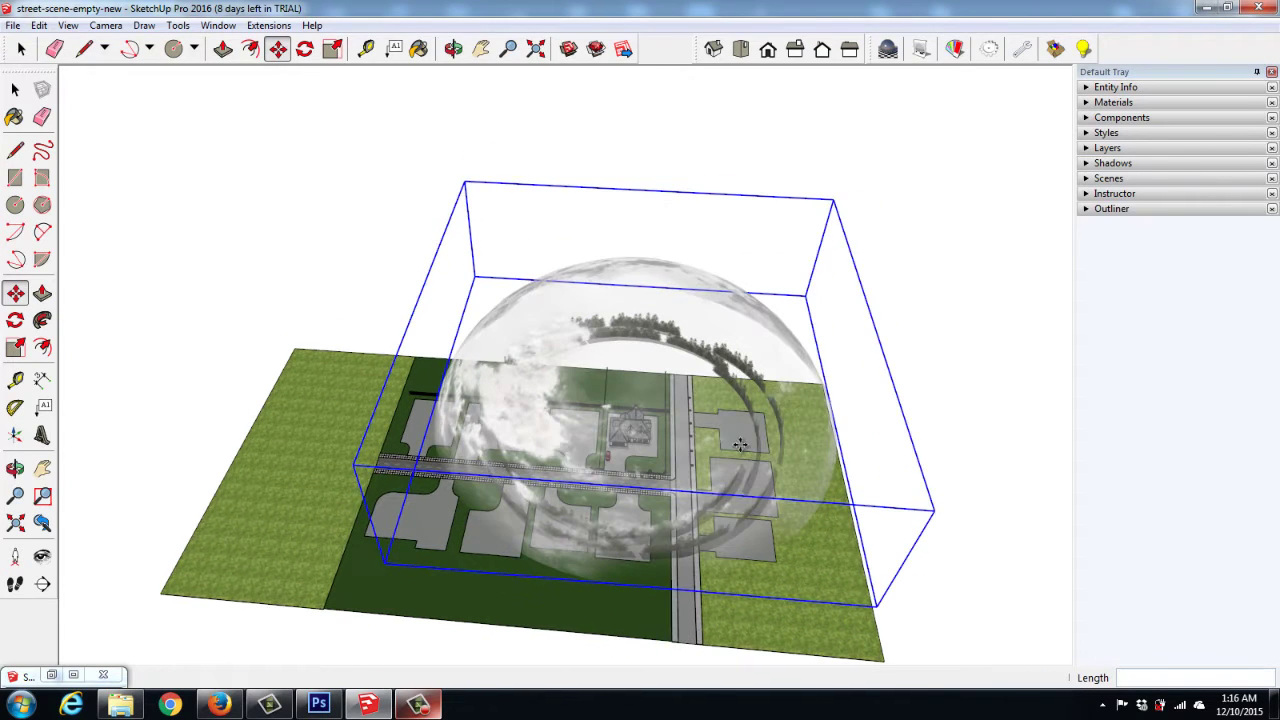
middle_click_drag(573, 387, 564, 461)
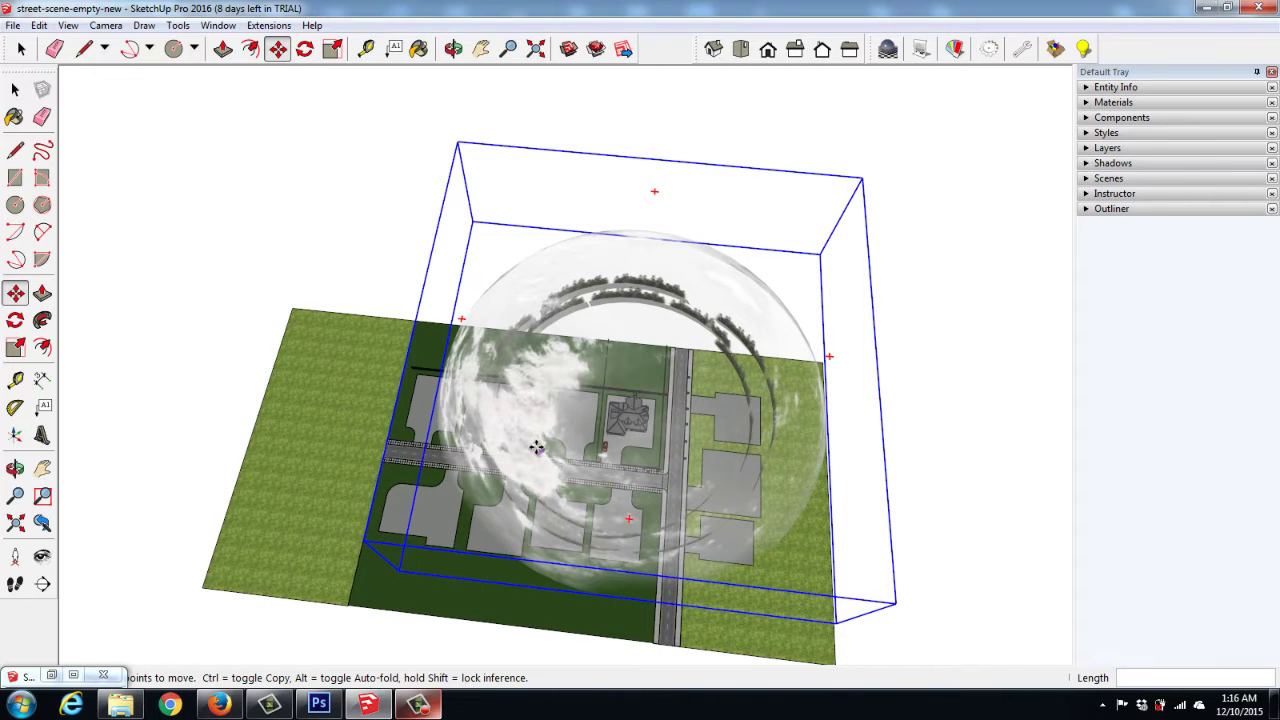
key("ctrl+t")
Step: Lower the cloud dome about 718 cm in front view so its base sits at ground level behind the trees
middle_click_drag(761, 504, 621, 445)
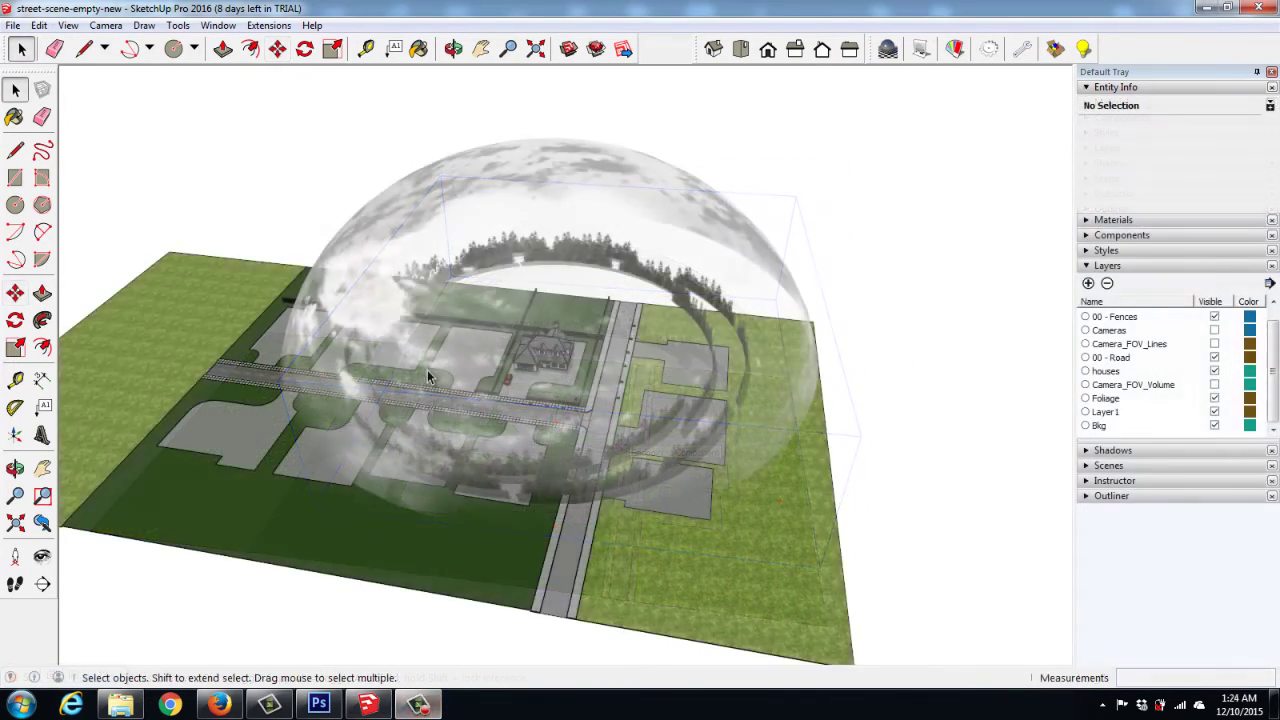
middle_click_drag(427, 370, 278, 338)
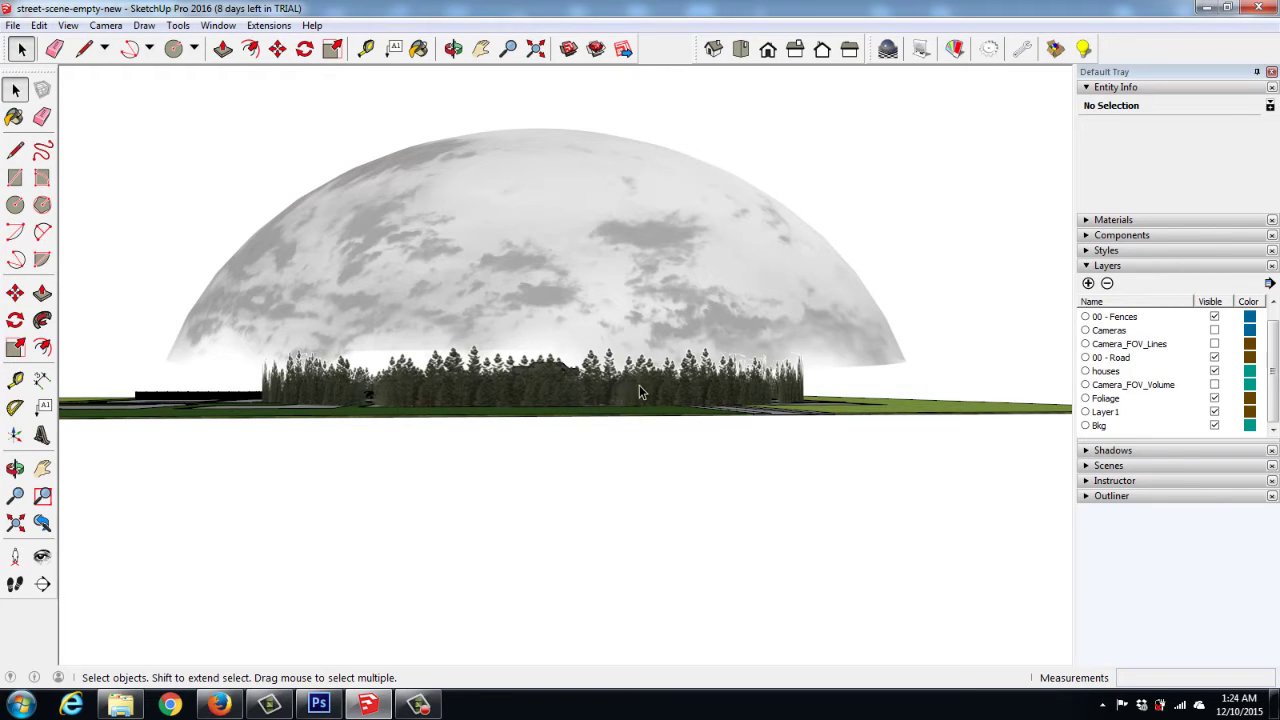
left_click(489, 188)
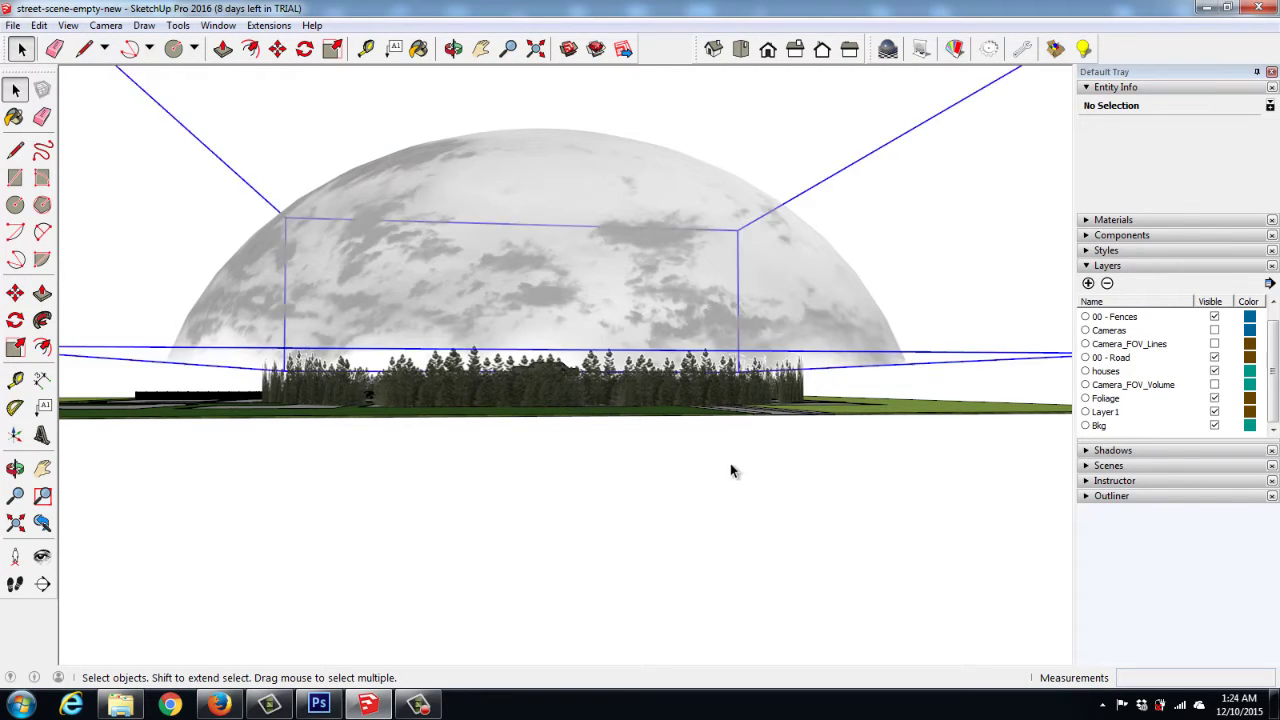
scroll(660, 352, "down", 1)
scroll(660, 352, "down", 2)
middle_click_drag(660, 352, 633, 341)
key("f")
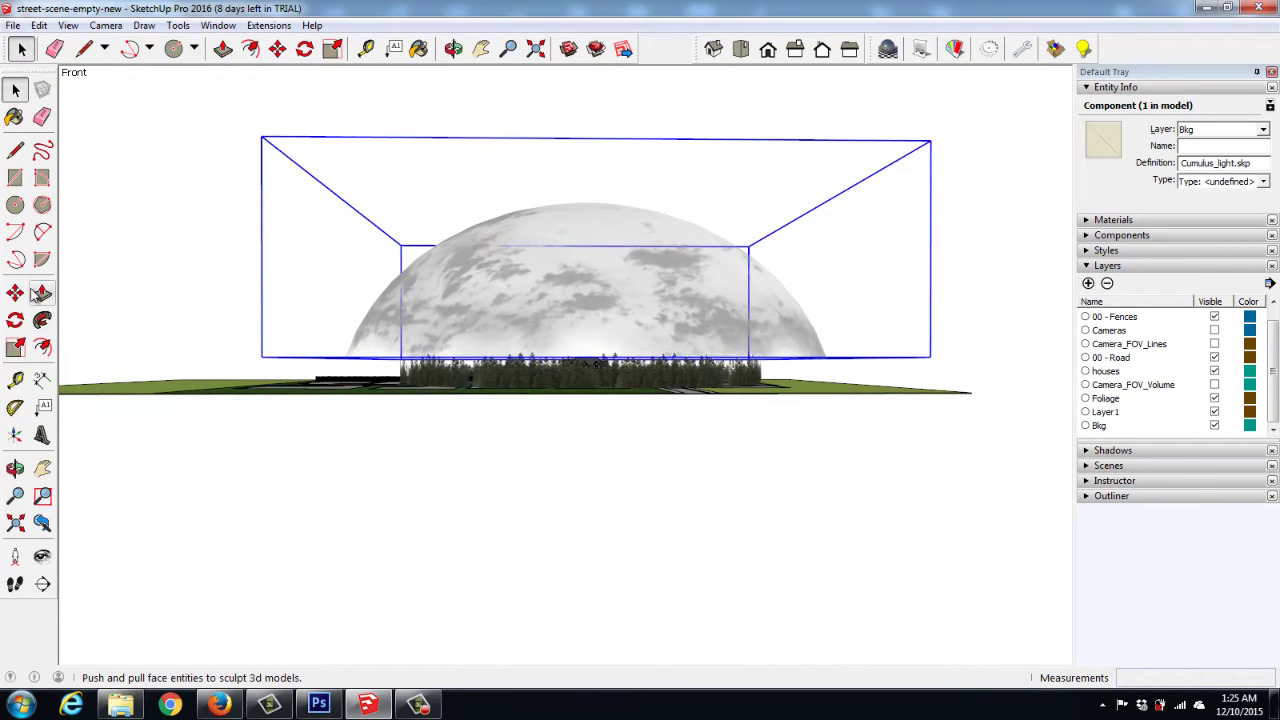
left_click(15, 293)
left_click(215, 235)
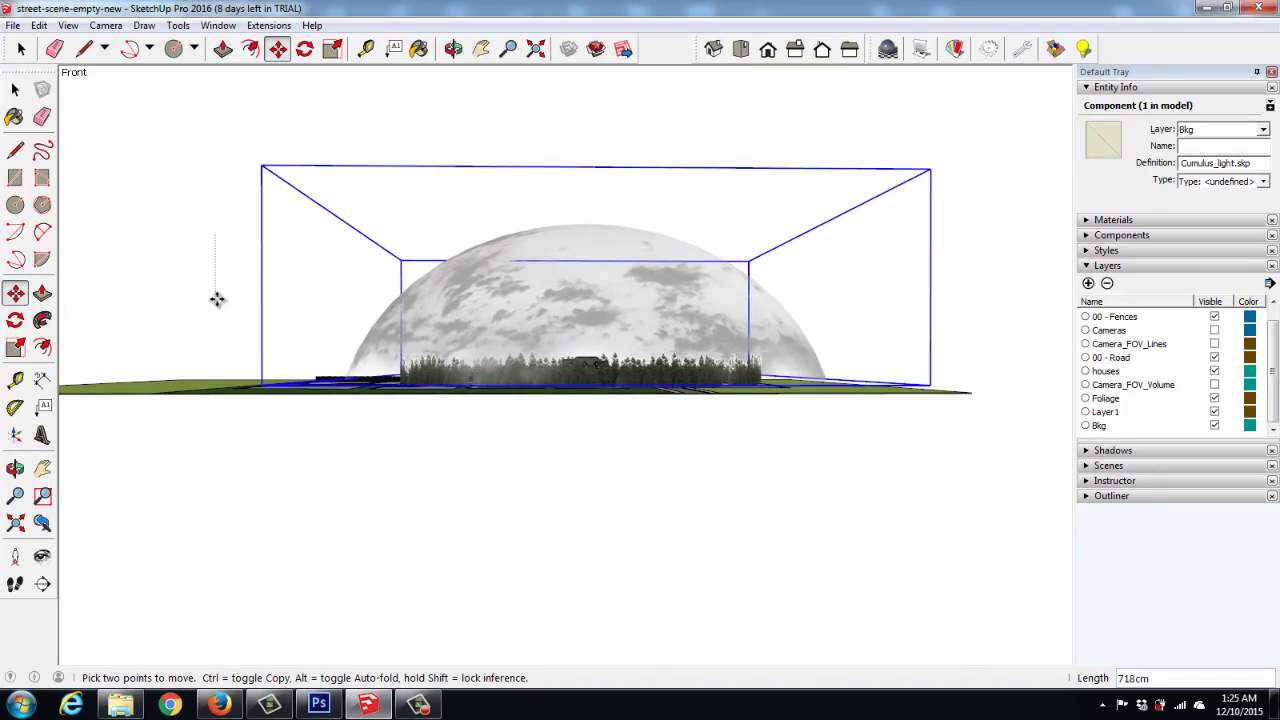
left_click(215, 296)
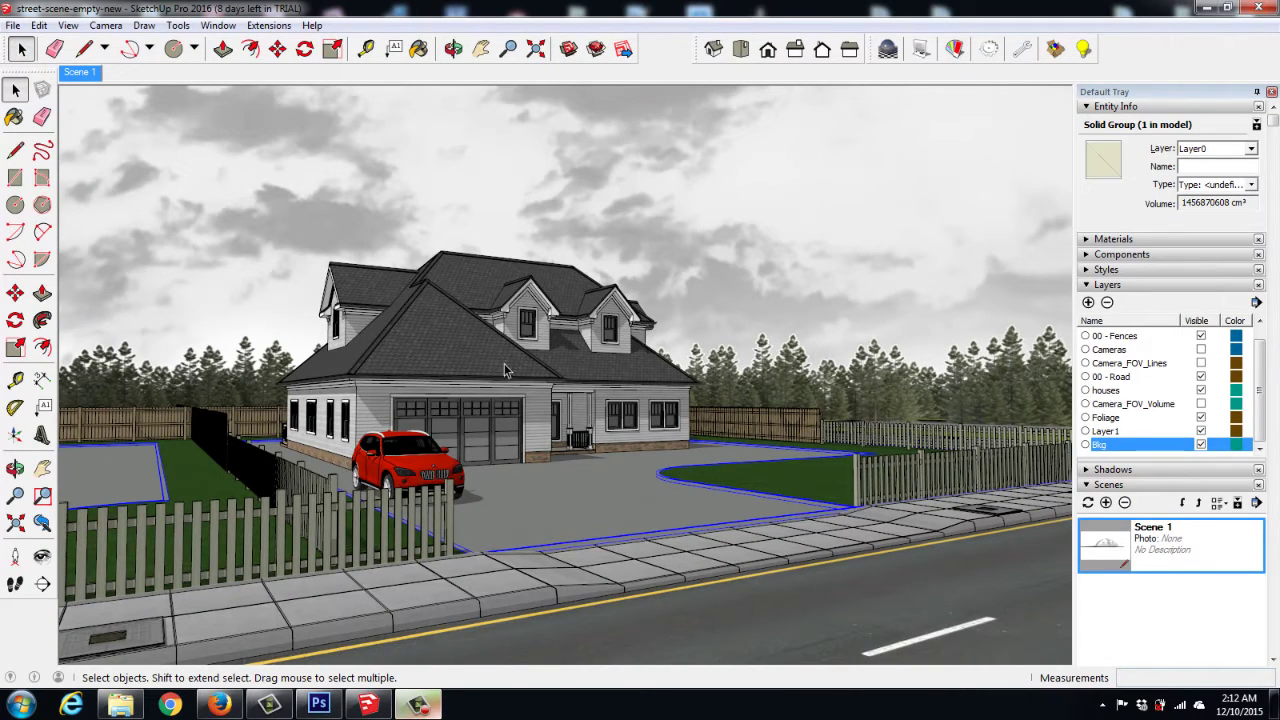
Step: Select the cloud dome and choose Podium Physical Sky 2 as the background in the SU Podium environment options
left_click(792, 252)
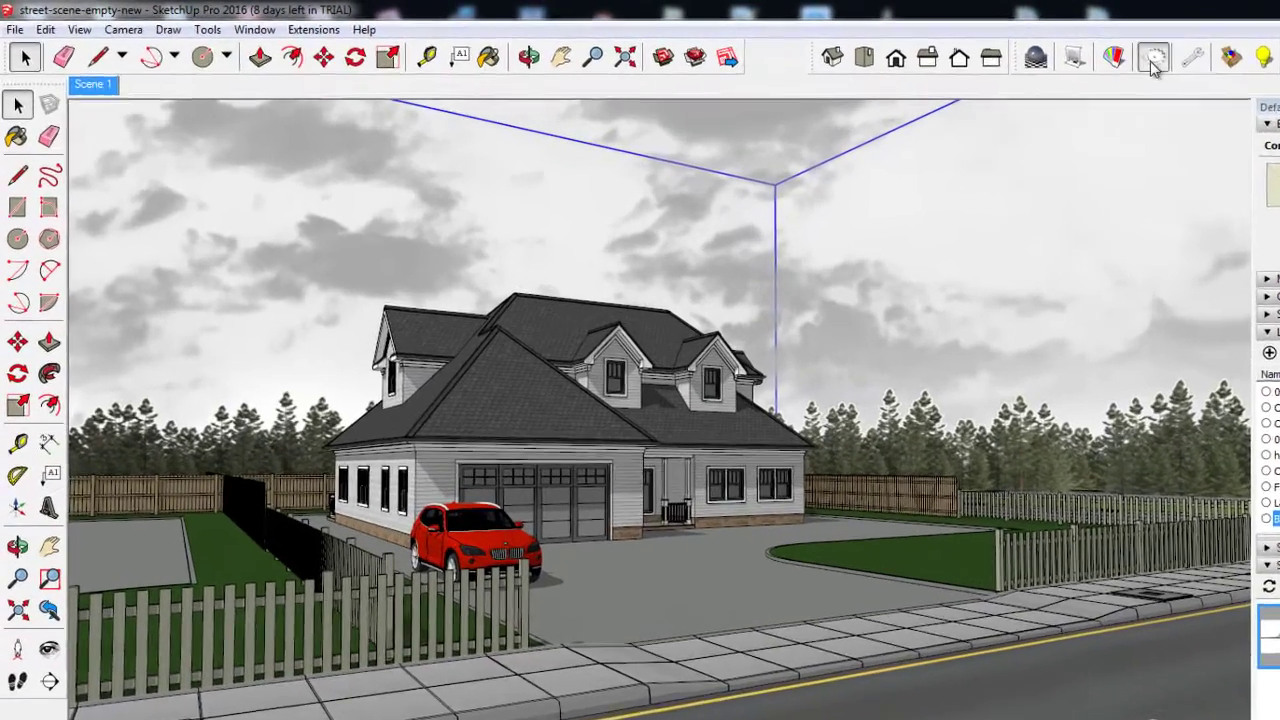
left_click(1153, 60)
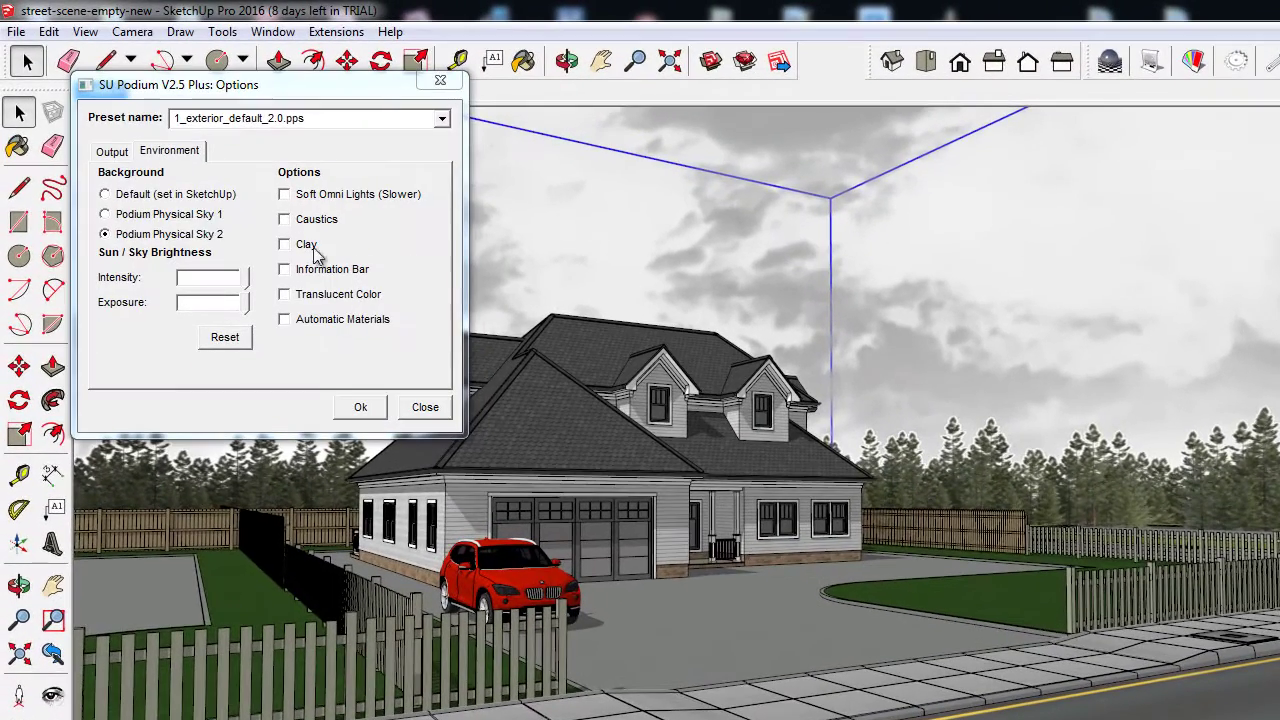
left_click(191, 219)
left_click(199, 238)
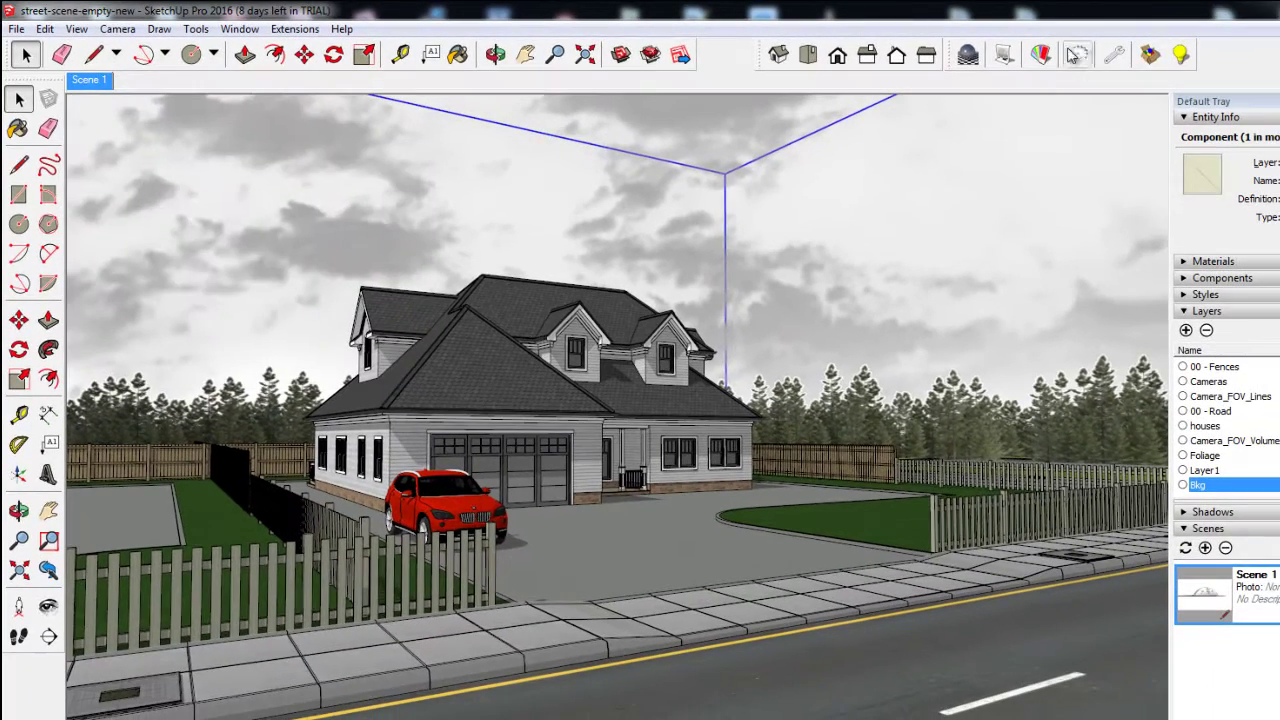
Step: Sample the cloud dome's material in the Podium Material Properties and examine its transparency, light power and shadow settings
left_click(1041, 54)
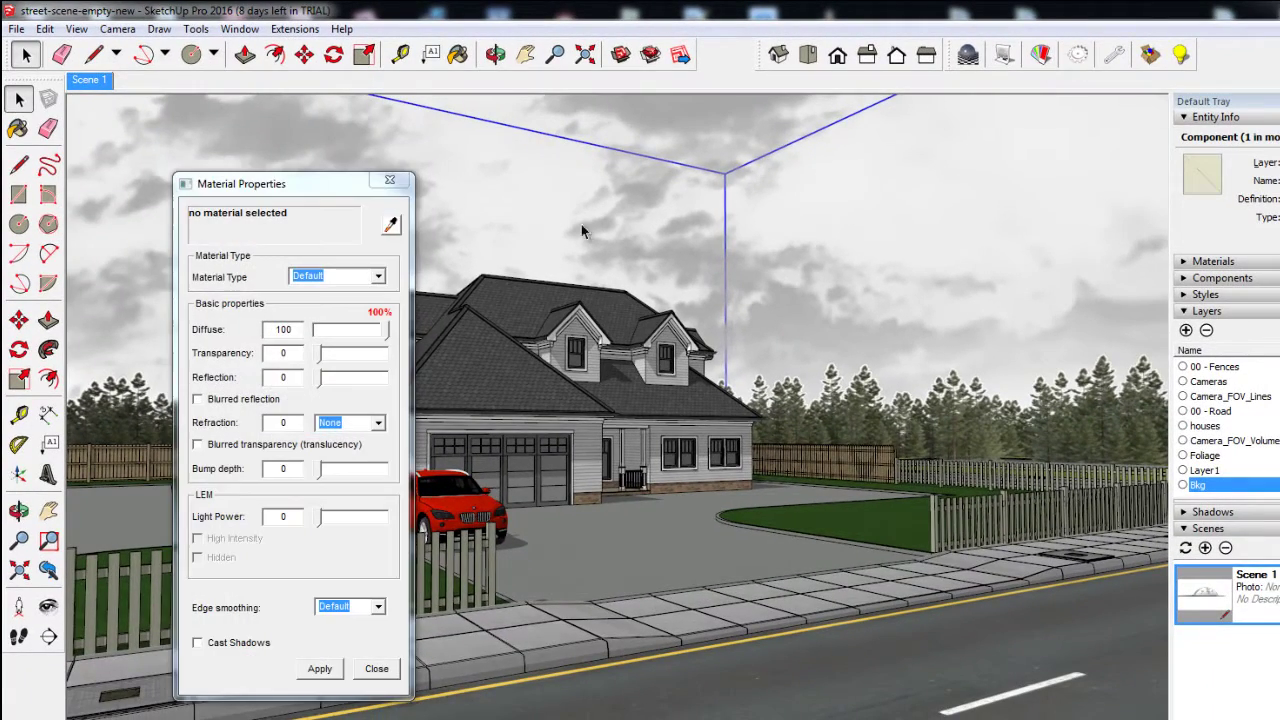
left_click(391, 226)
left_click(801, 202)
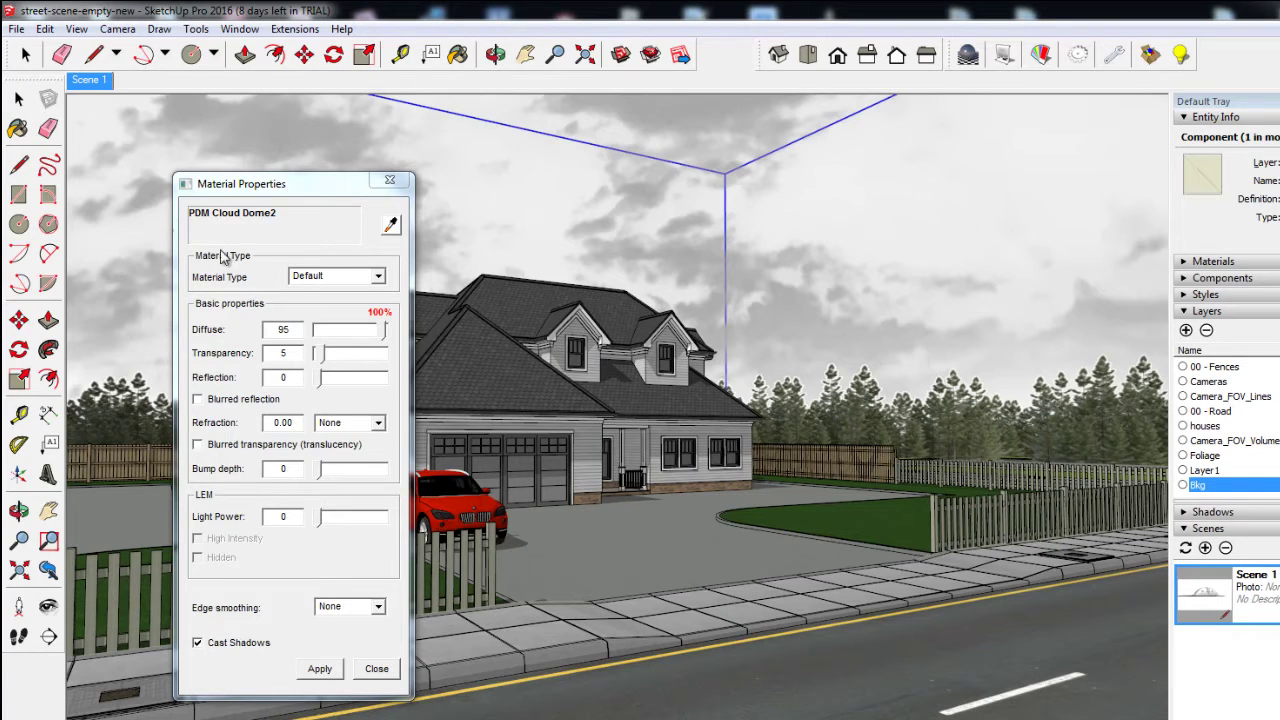
left_click_drag(230, 193, 292, 148)
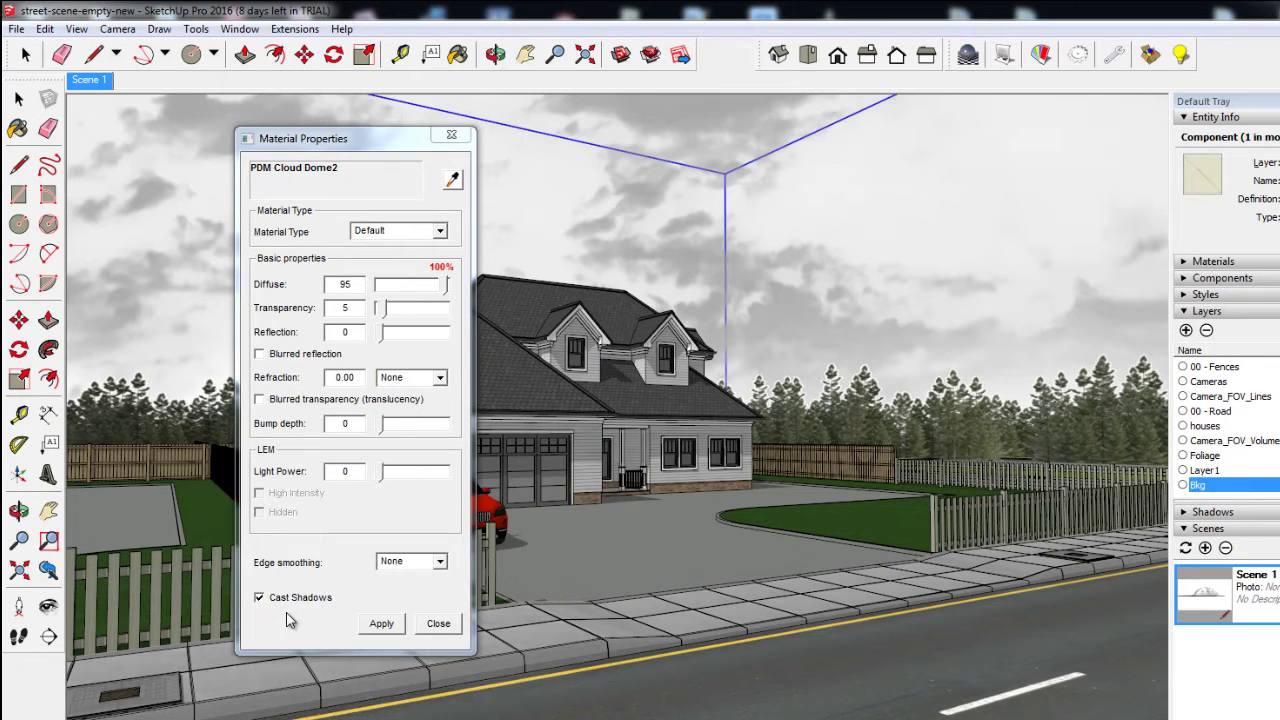
left_click(451, 134)
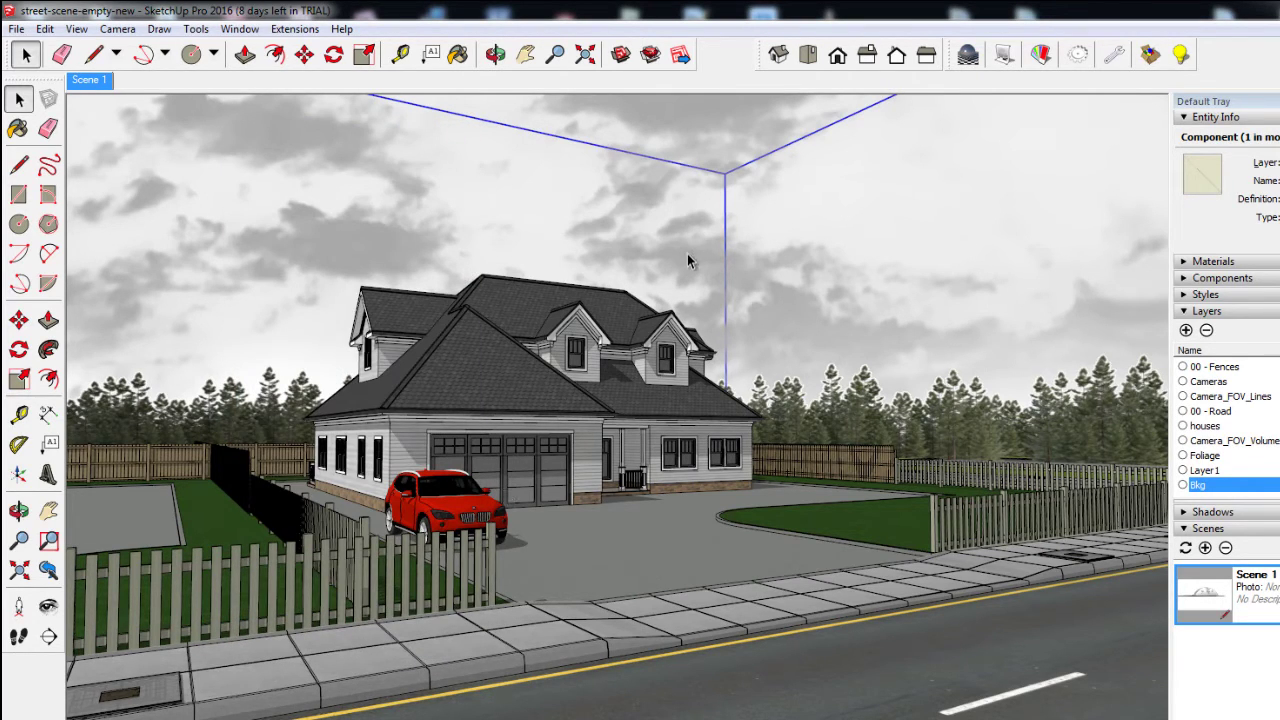
Step: Reset the sun and sky brightness in the SU Podium environment options, then raise intensity and exposure to their maximum and apply
left_click(1077, 54)
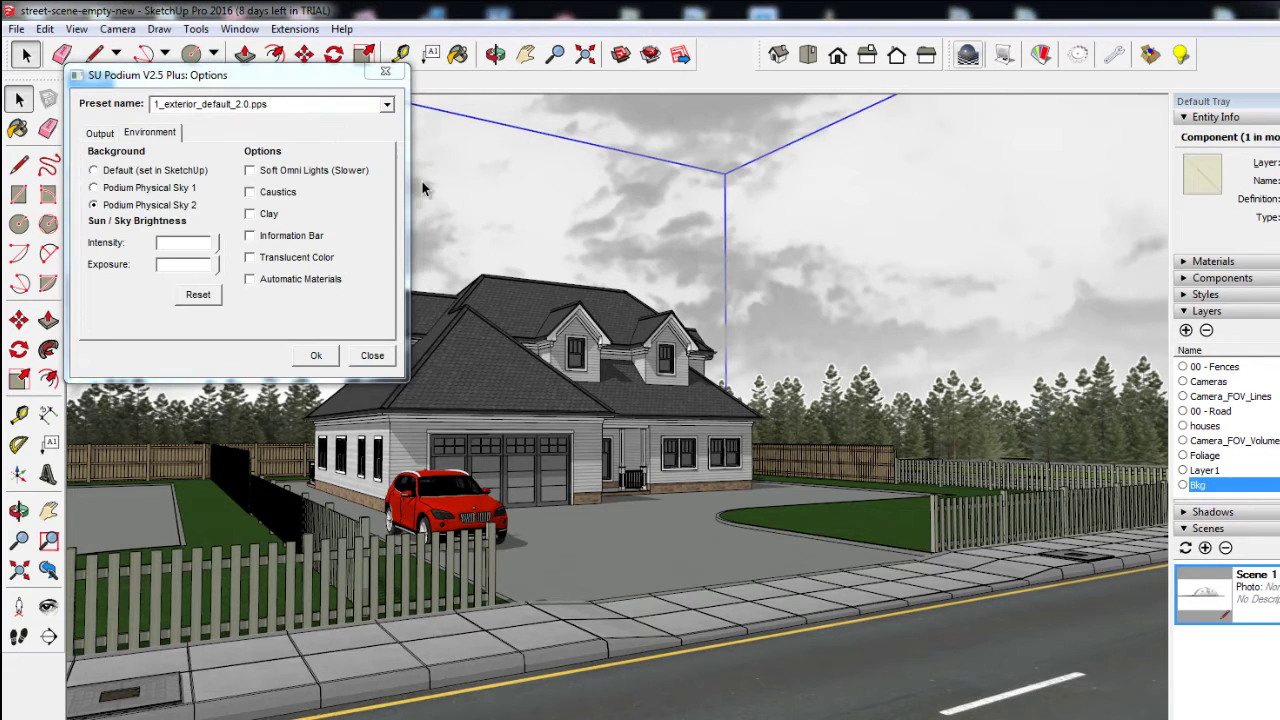
left_click(199, 296)
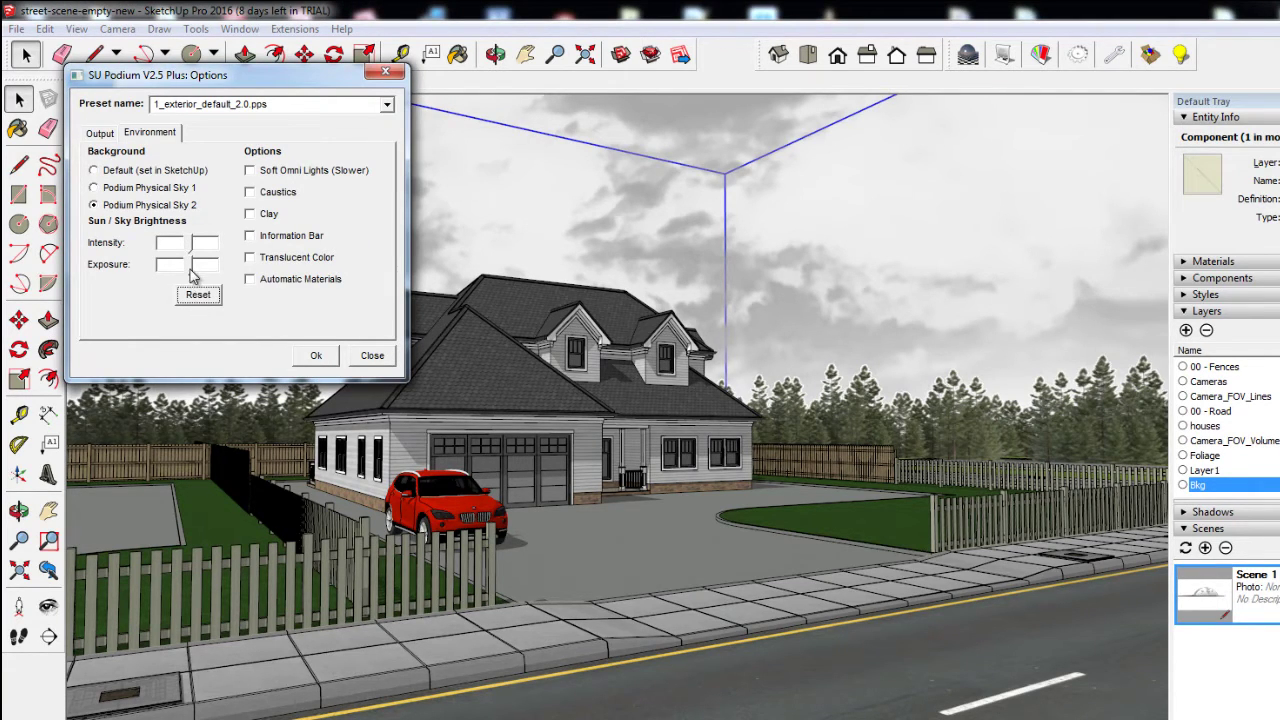
left_click(203, 244)
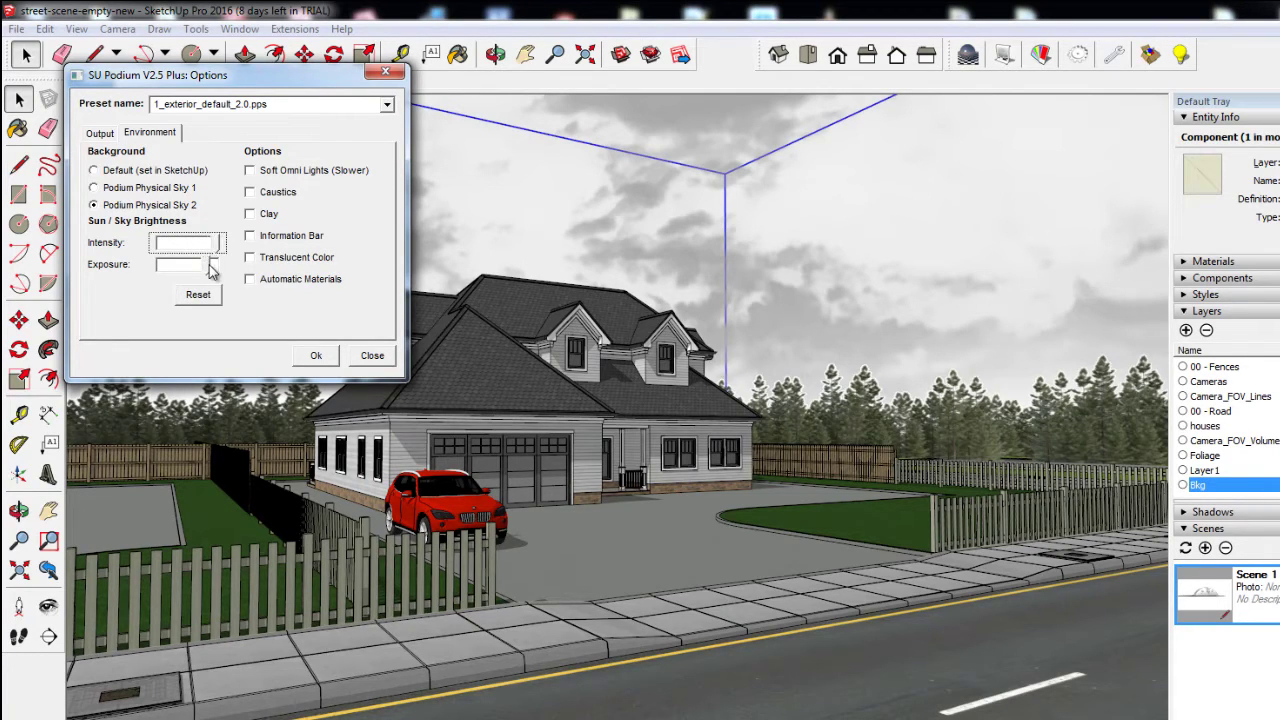
left_click(214, 265)
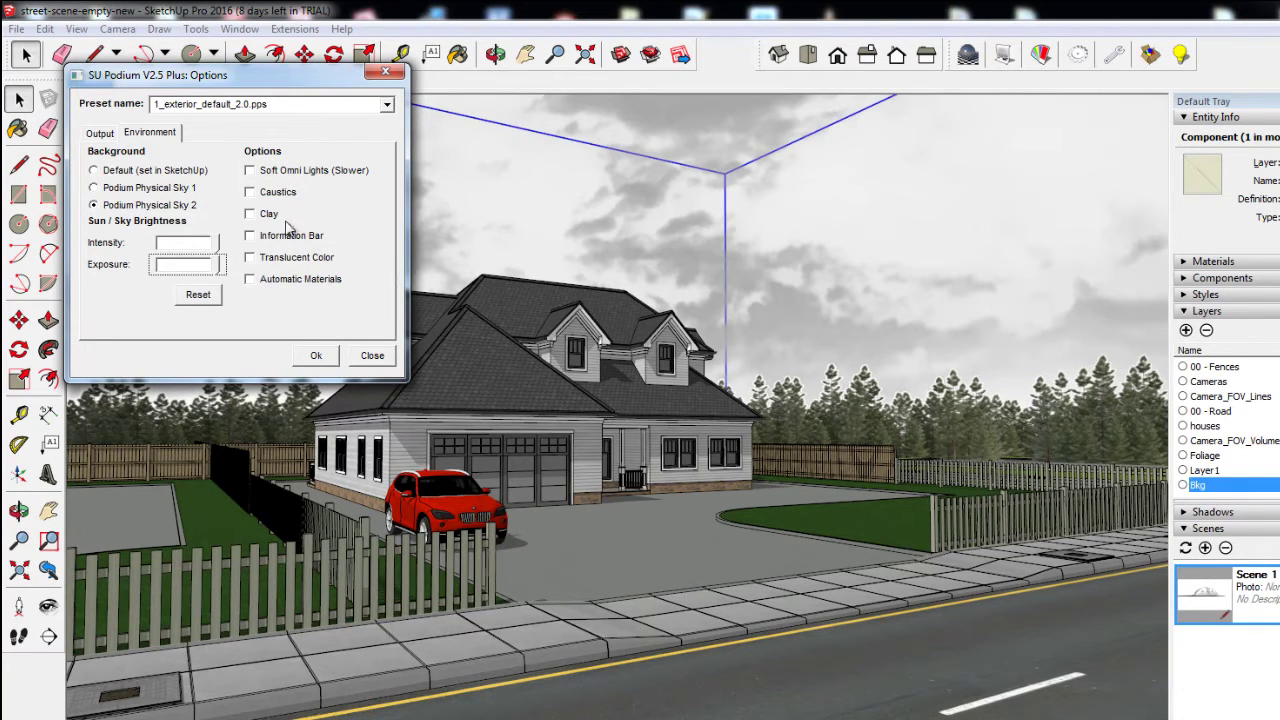
left_click(318, 357)
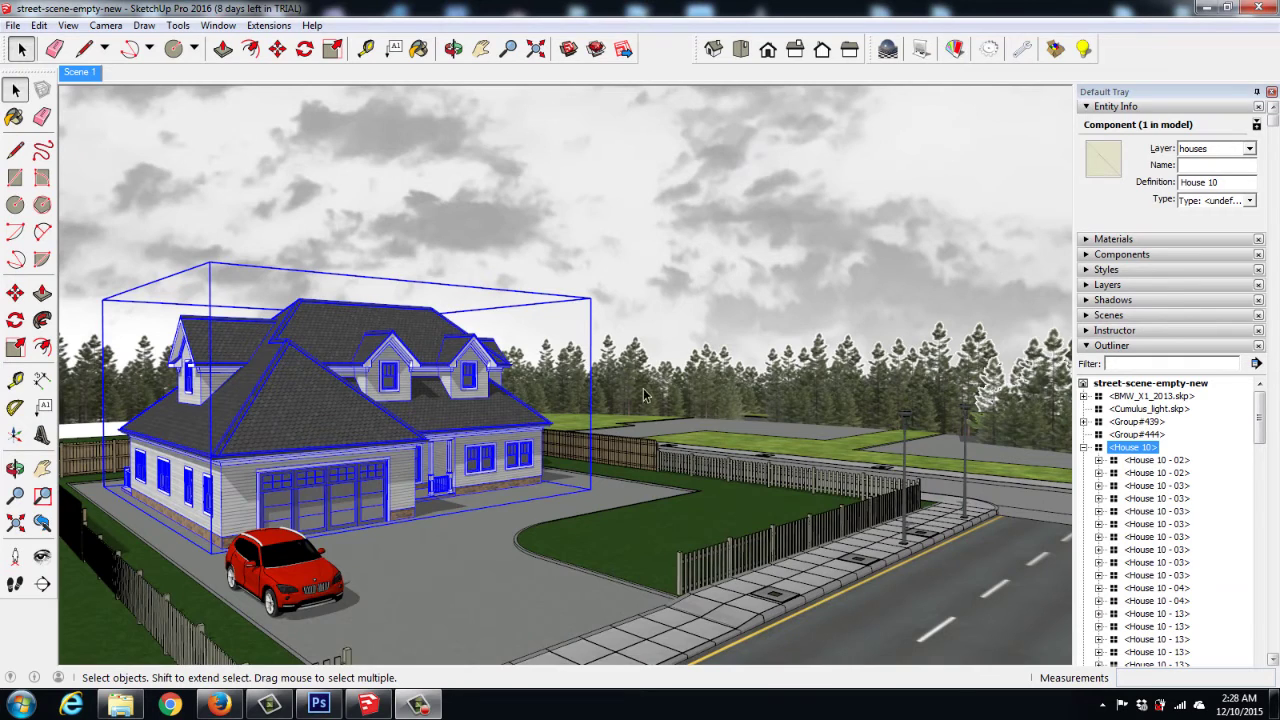
Step: Examine the house against the surrounding trees and cloud dome from several angles, both inside and outside the dome
middle_click_drag(644, 395, 787, 258)
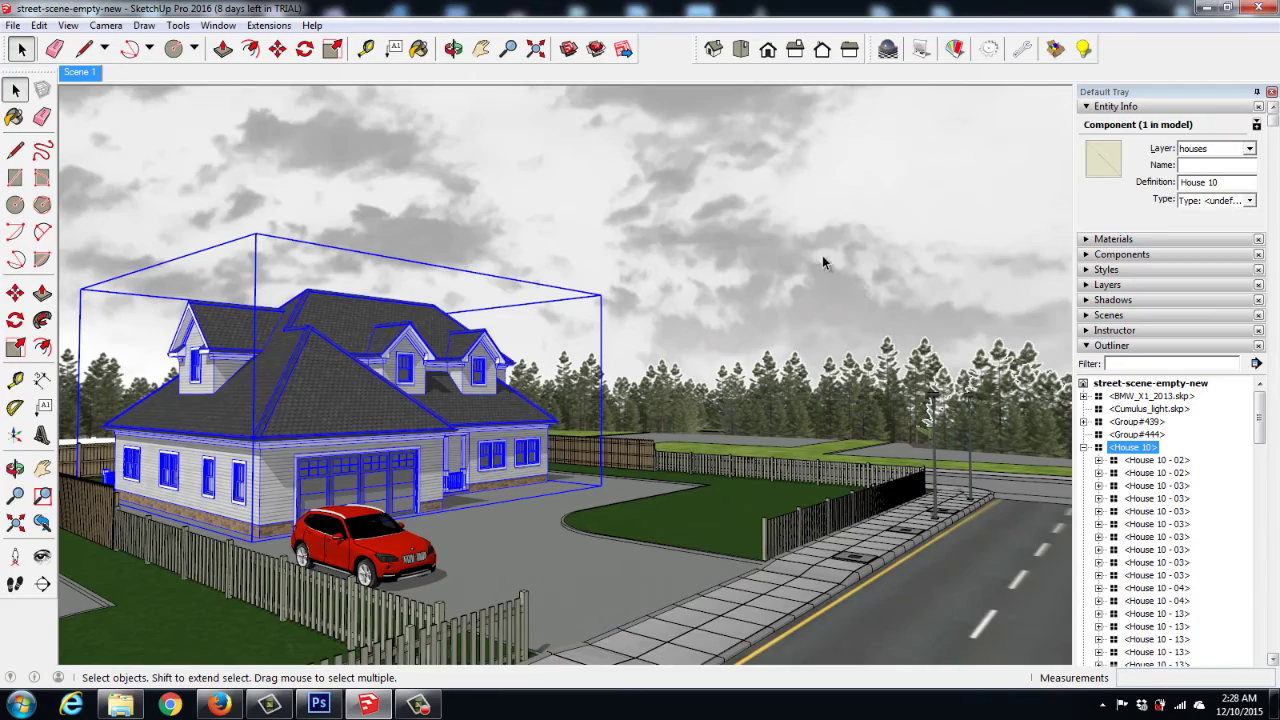
middle_click_drag(792, 279, 298, 466)
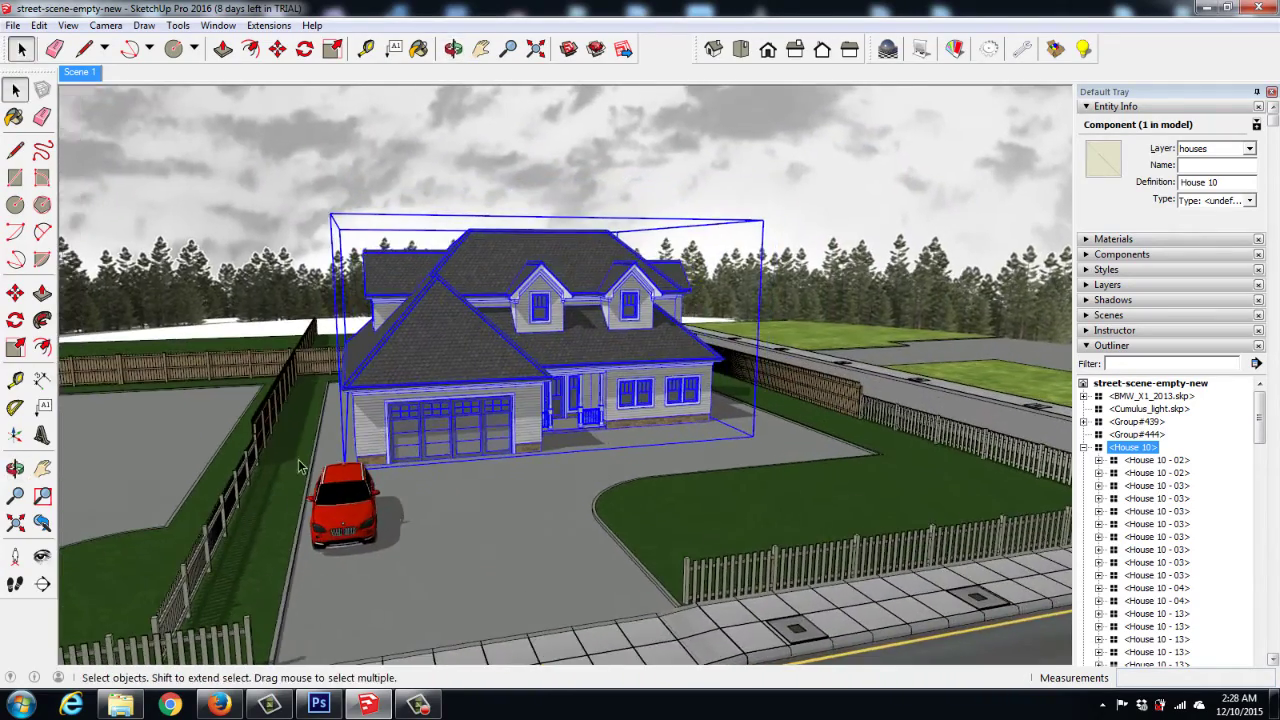
middle_click_drag(830, 386, 818, 180)
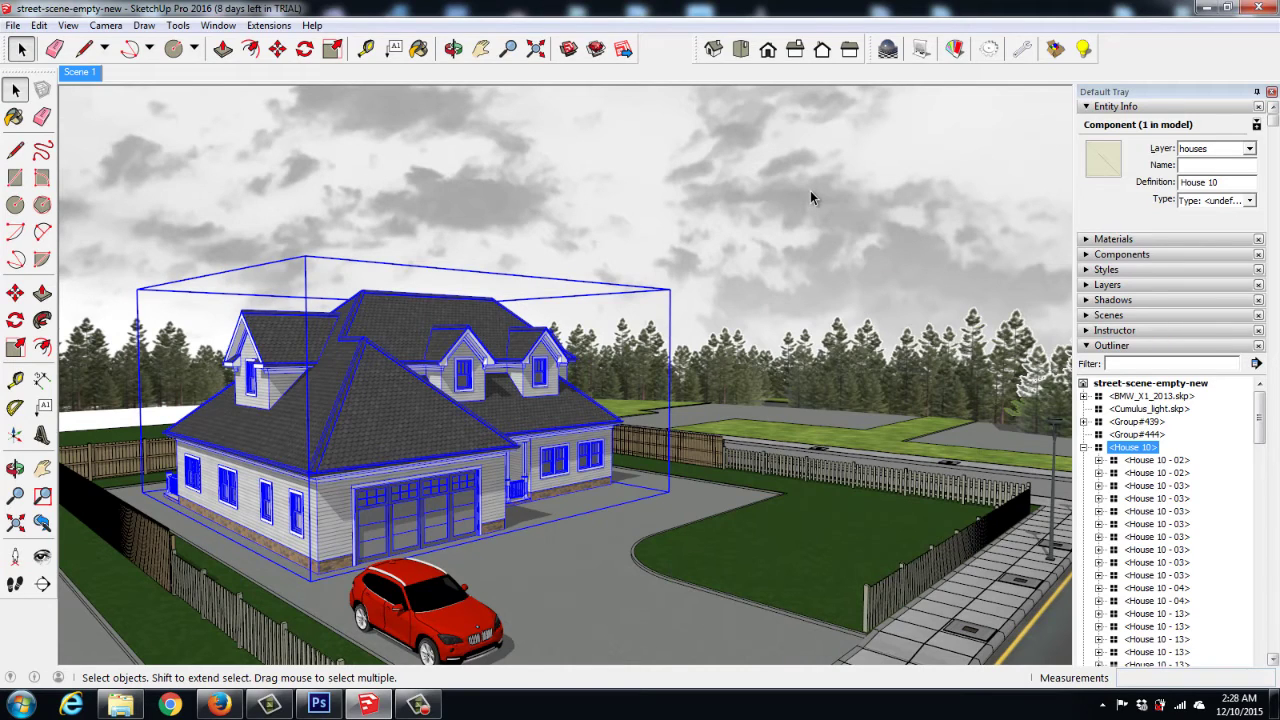
mouse_move(566, 410)
middle_mouse_down()
mouse_move(355, 358)
mouse_move(520, 357)
mouse_move(517, 377)
mouse_move(514, 348)
mouse_move(534, 397)
mouse_move(563, 403)
mouse_move(591, 476)
mouse_move(579, 430)
middle_mouse_up()
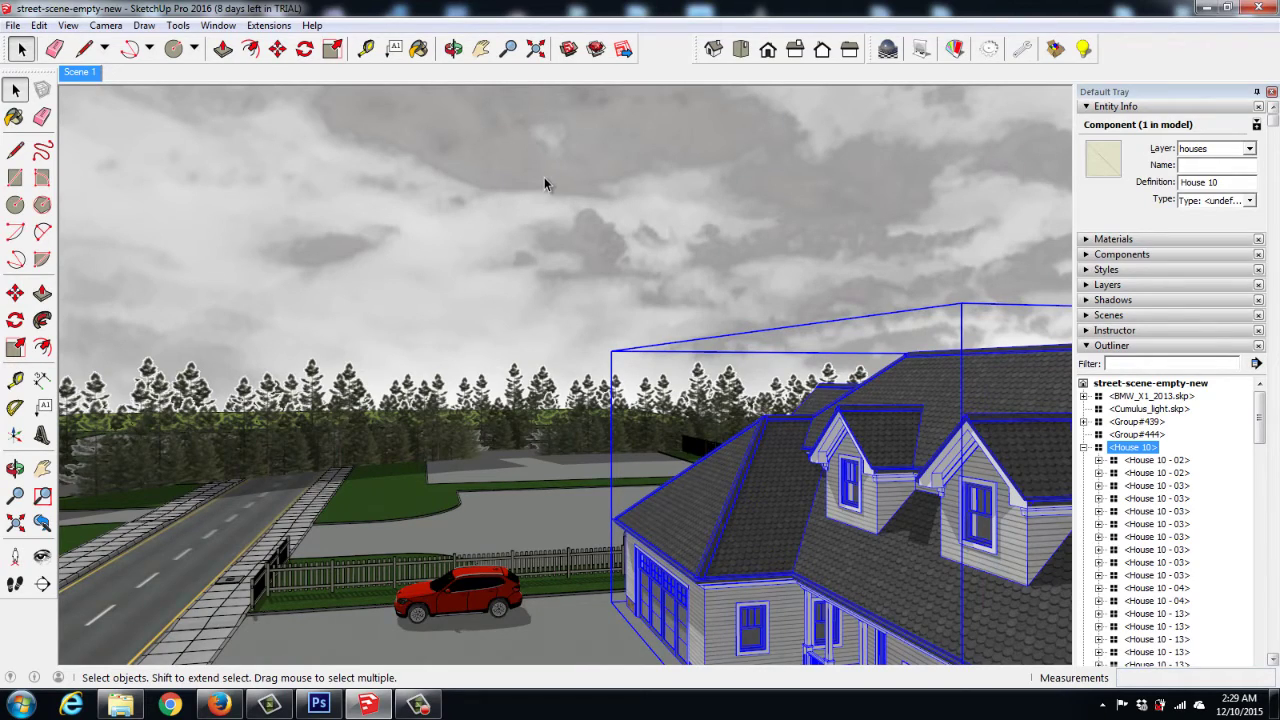
middle_click_drag(418, 464, 583, 497)
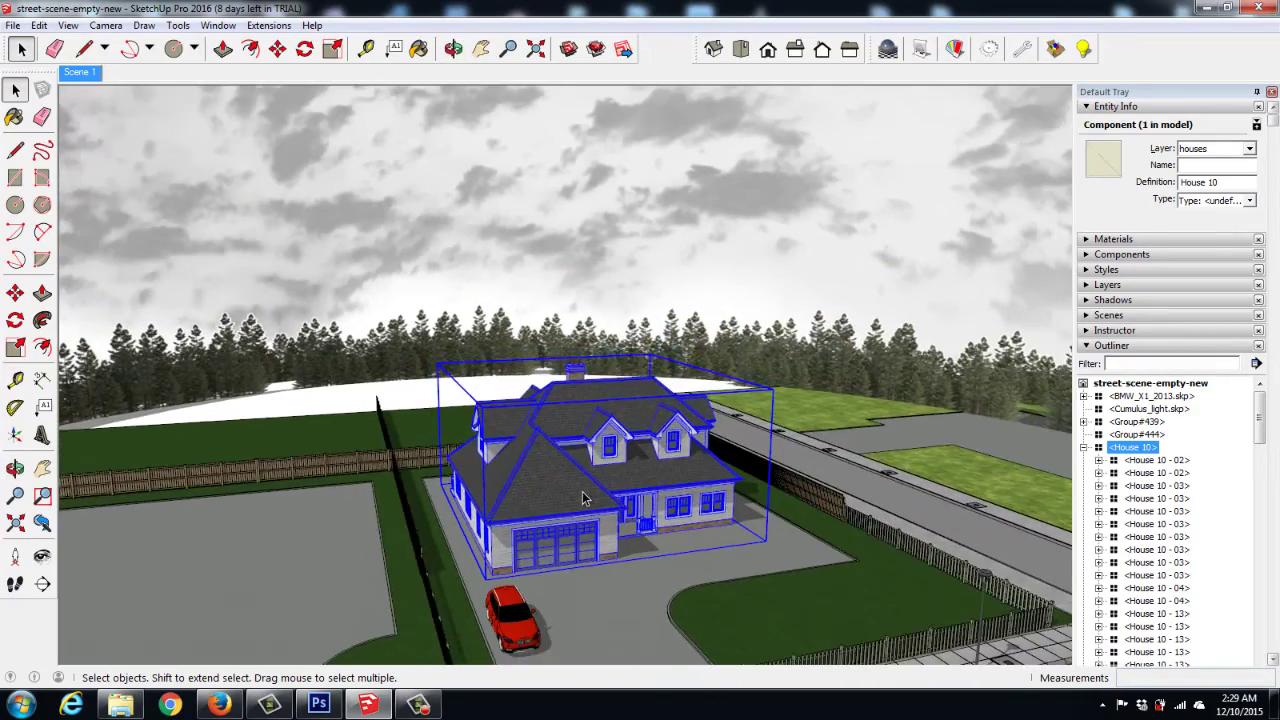
scroll(583, 497, "down", 4)
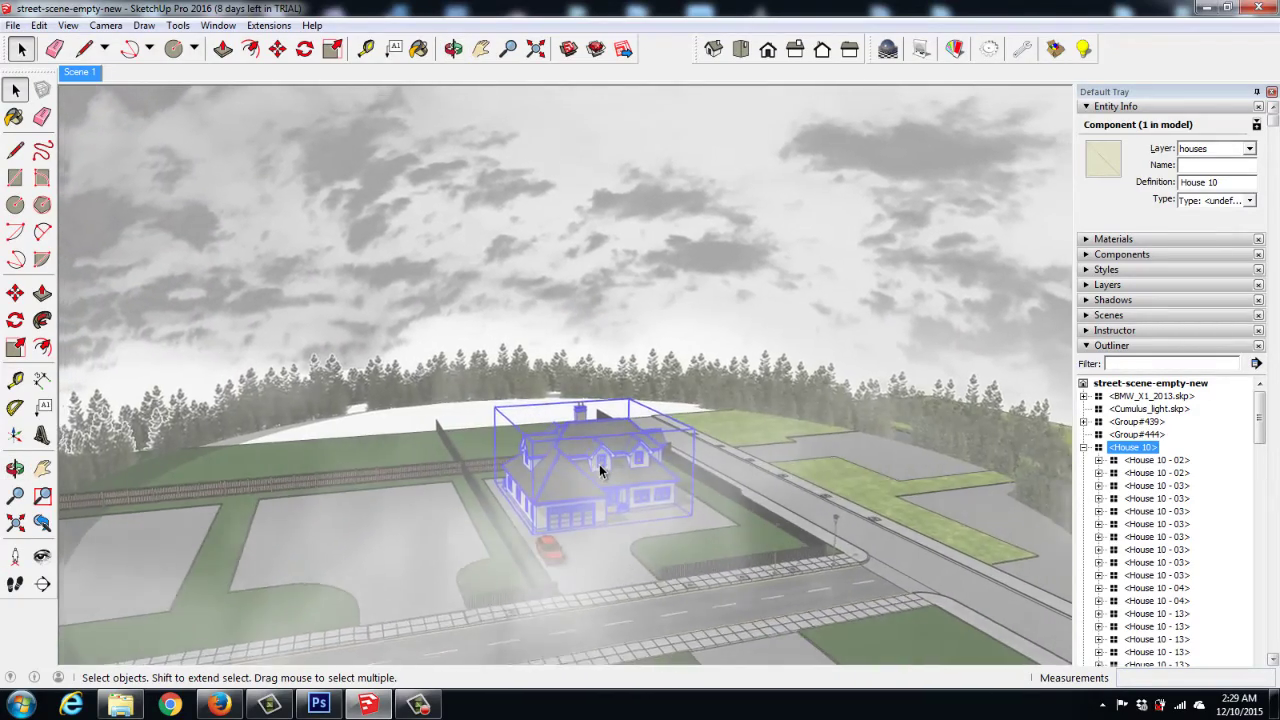
scroll(600, 462, "down", 2)
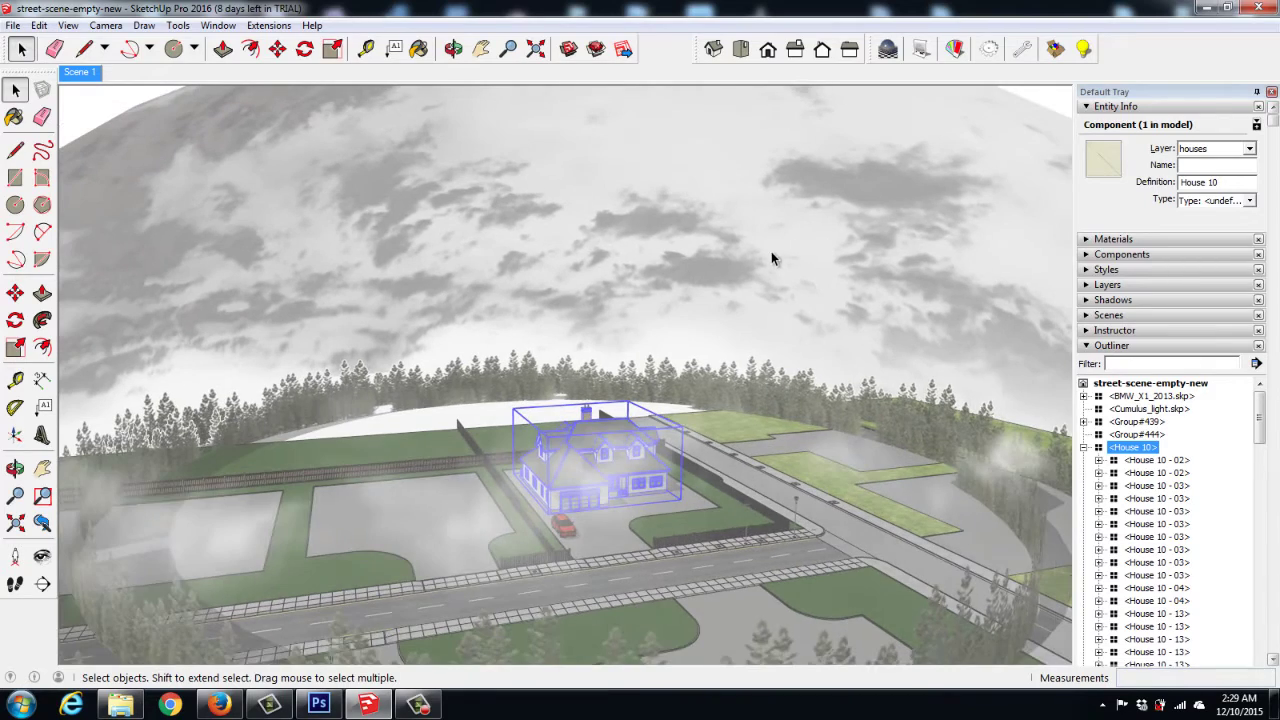
scroll(765, 262, "down", 5)
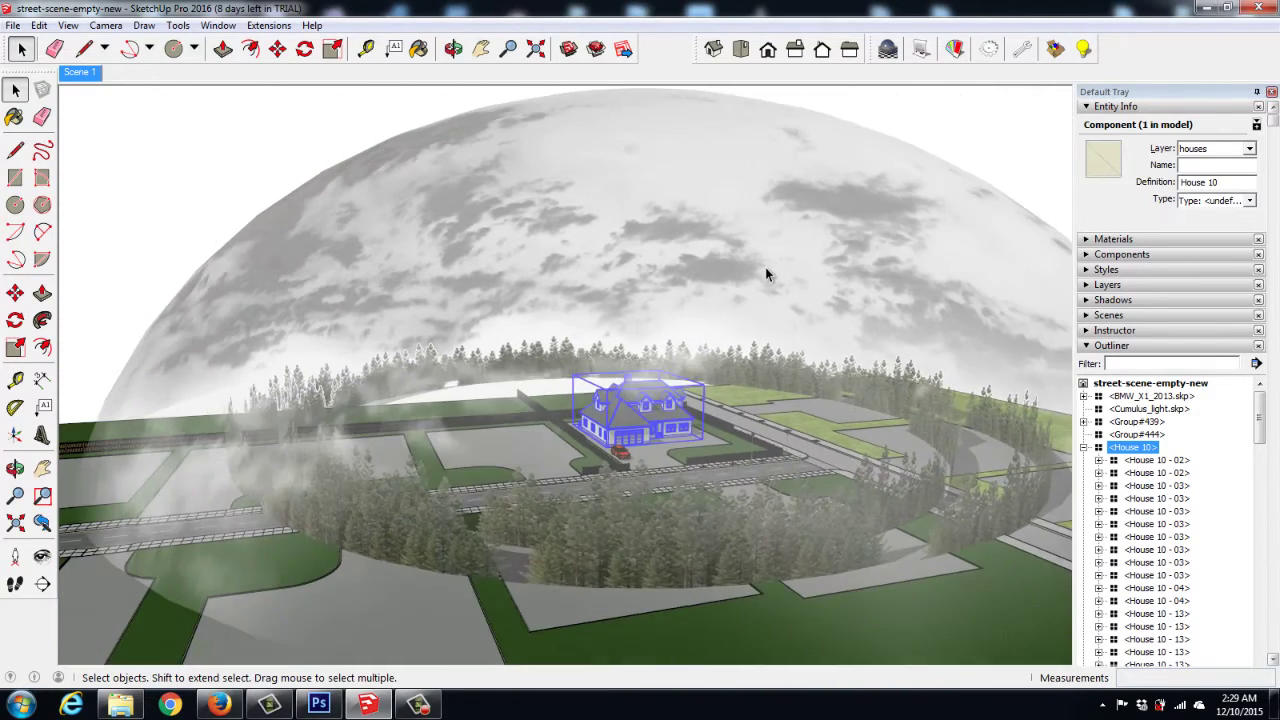
middle_click_drag(765, 267, 730, 331)
left_click(746, 284)
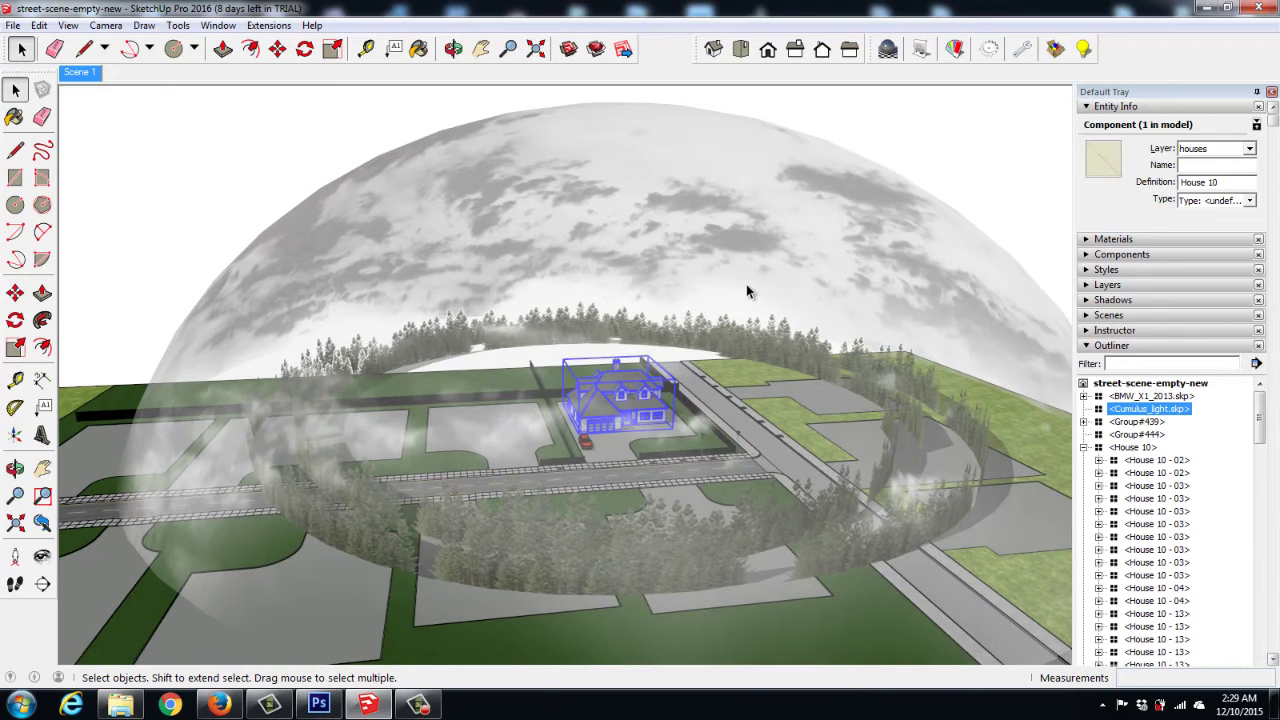
left_click(846, 104)
middle_click_drag(840, 331, 680, 406)
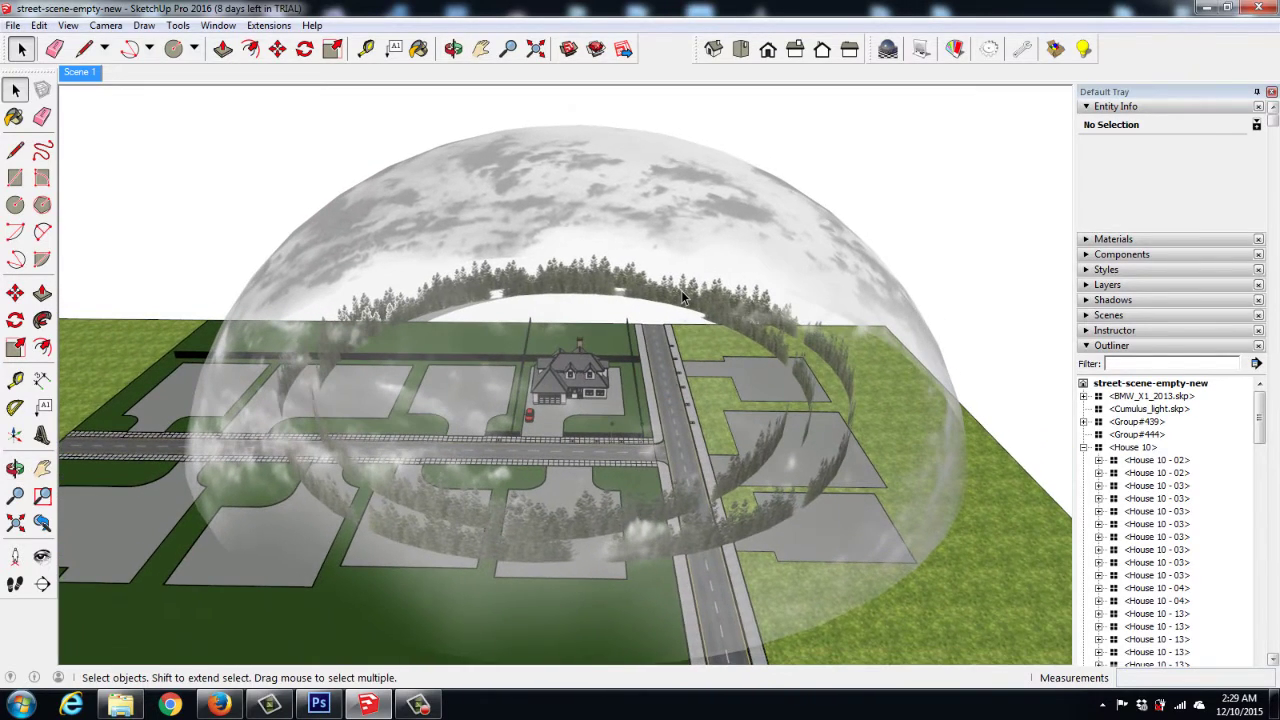
Step: Try to enlarge the cloud dome uniformly by a scale factor of about 1.31
left_click(682, 292)
scroll(310, 358, "down", 3)
middle_click_drag(468, 365, 480, 360)
key("s")
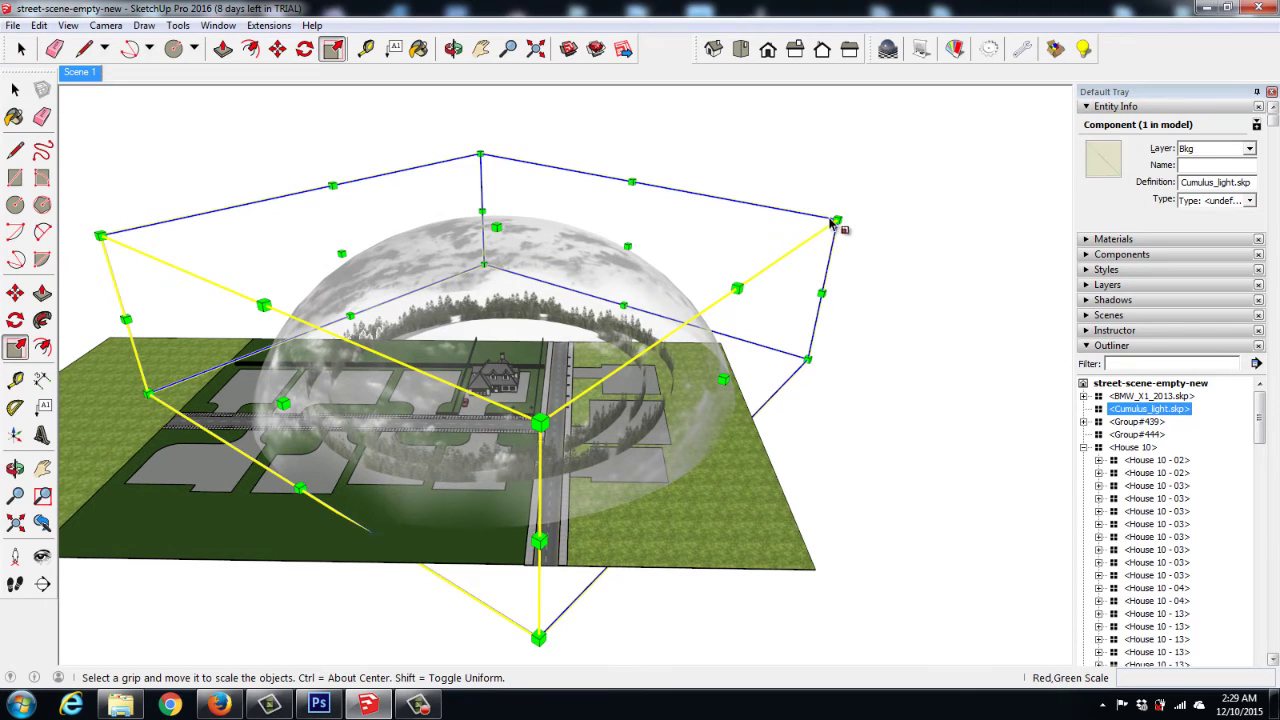
left_click_drag(836, 220, 1038, 147)
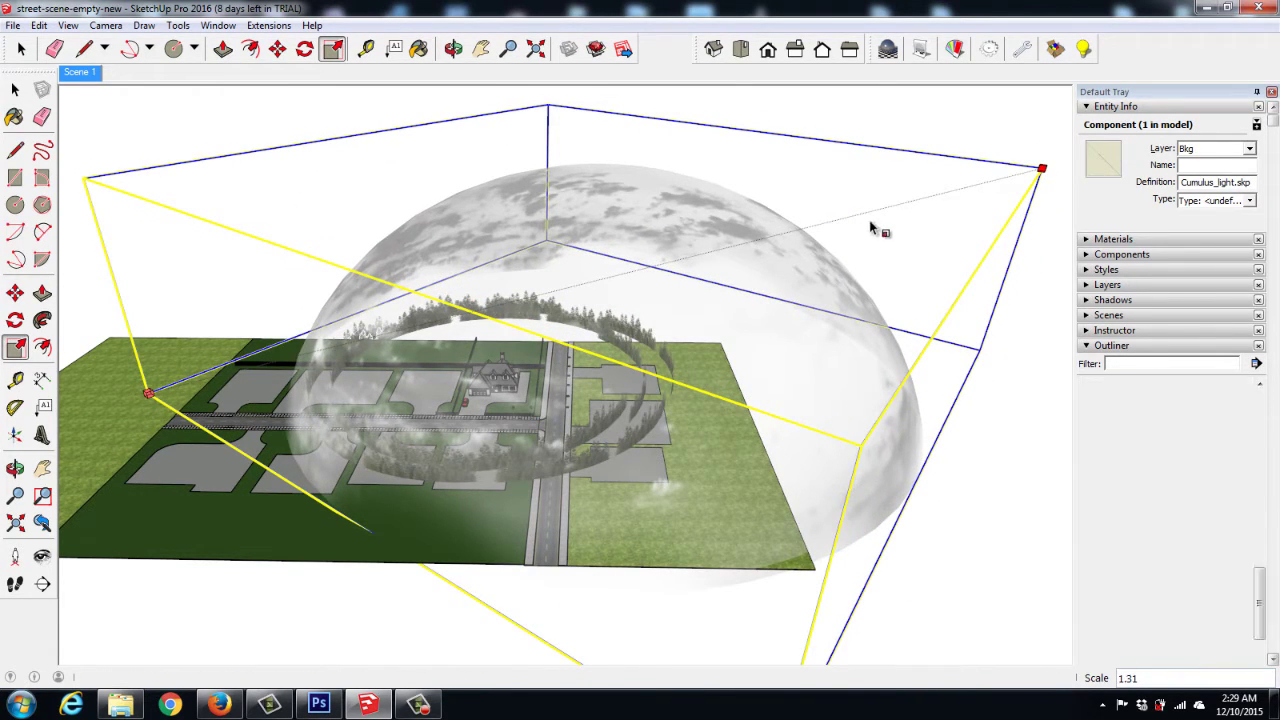
key("space")
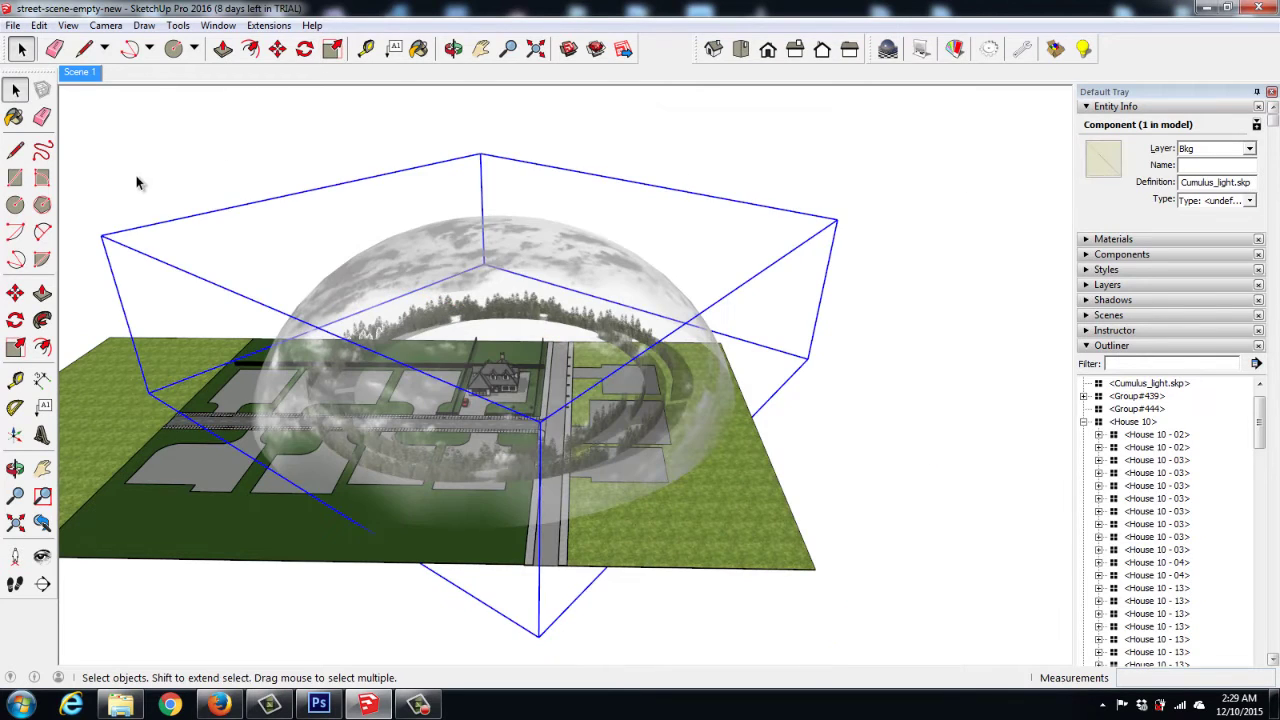
left_click(137, 183)
Step: Review the background and sun/sky brightness settings in the SU Podium environment options, then close them
middle_click_drag(323, 200, 446, 290)
scroll(553, 362, "up", 5)
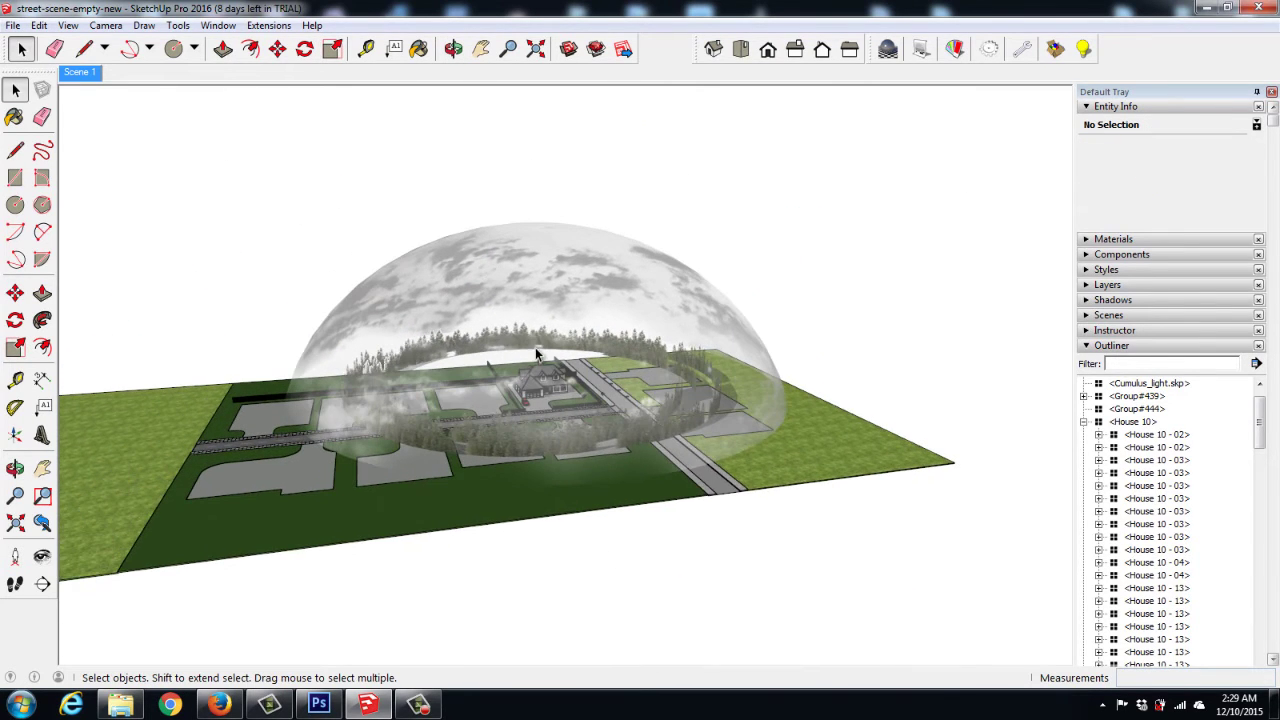
scroll(557, 375, "up", 2)
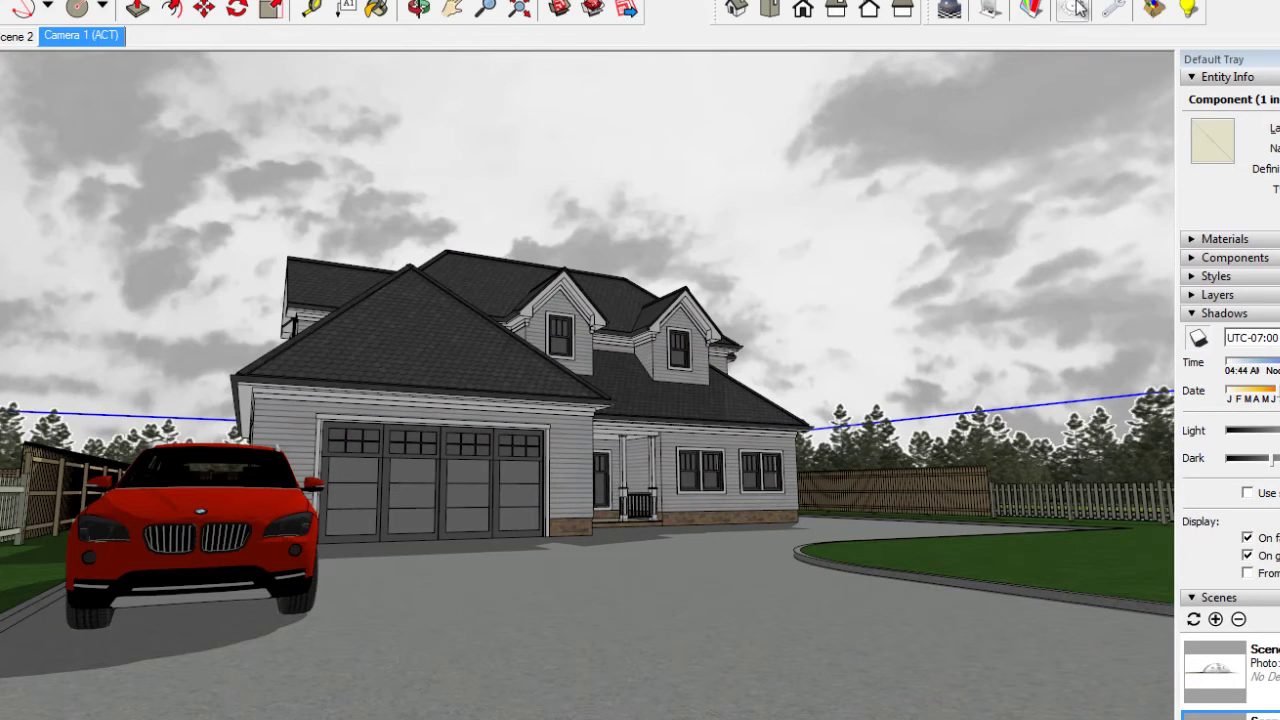
left_click(1073, 10)
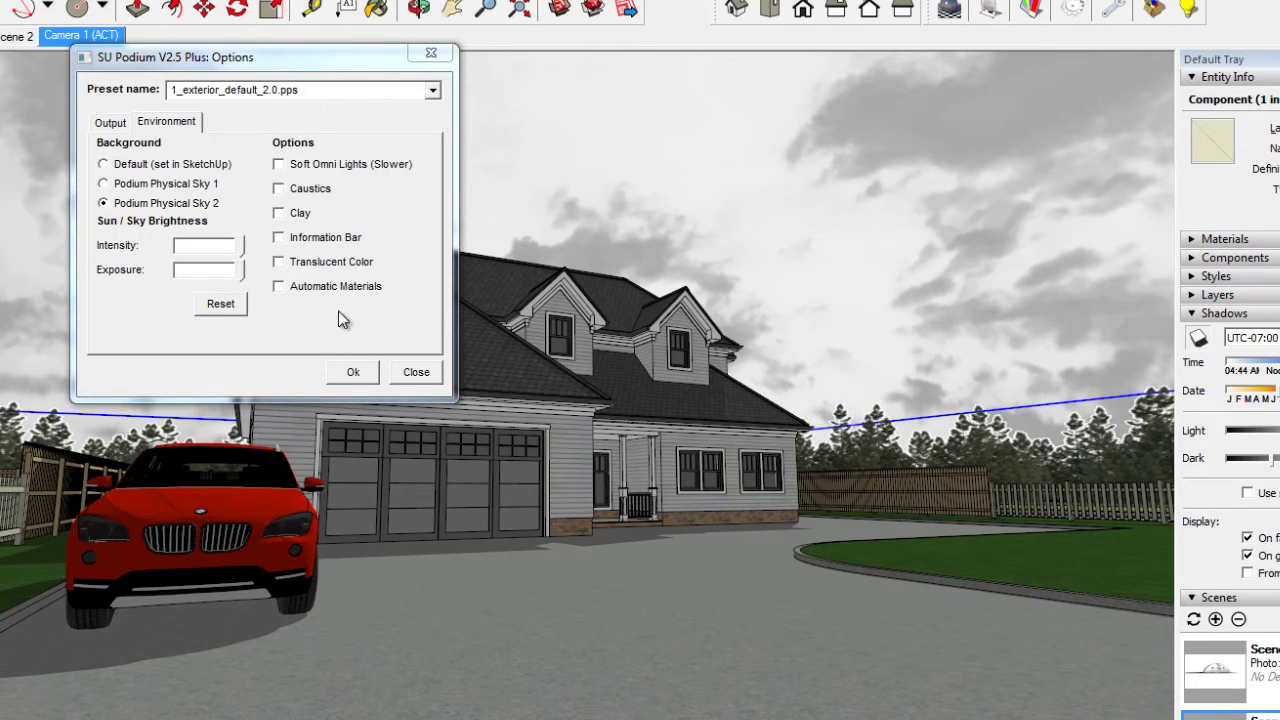
left_click(416, 372)
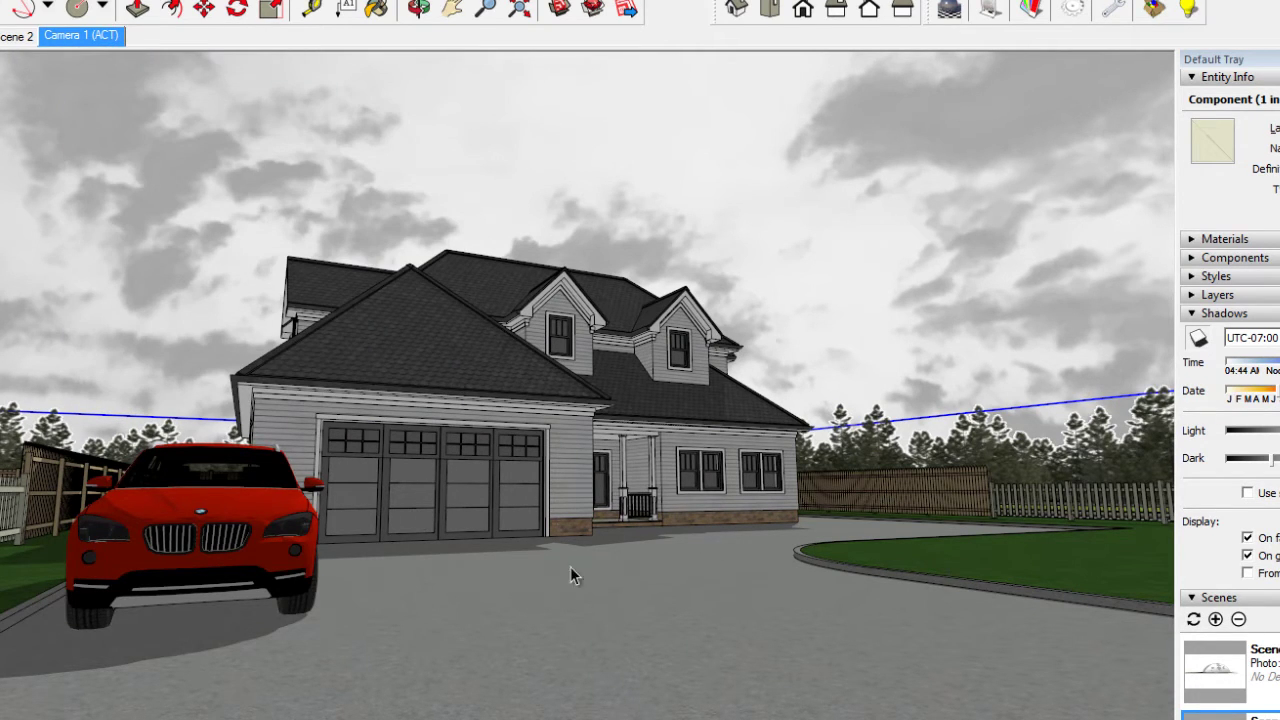